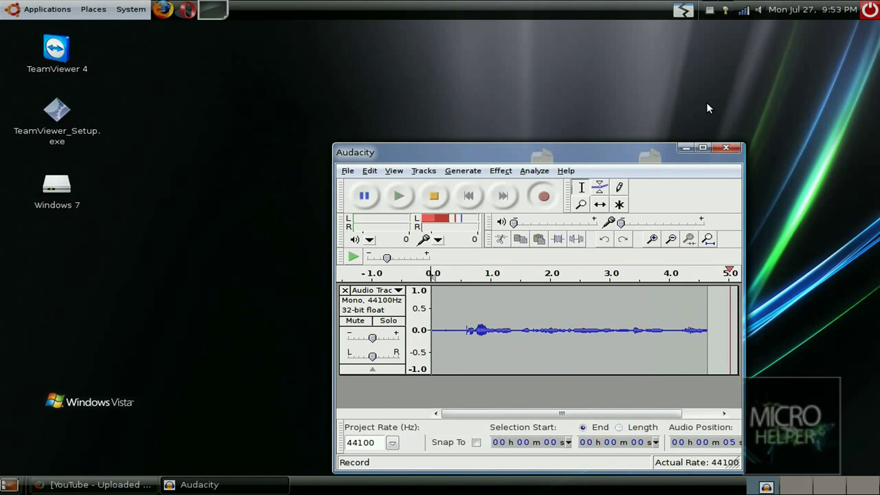
- Minimize Audacity and remove the unused third launcher from the top panel
{"action": "left_click", "coordinate": [688, 148]}
{"action": "right_click", "coordinate": [213, 8]}
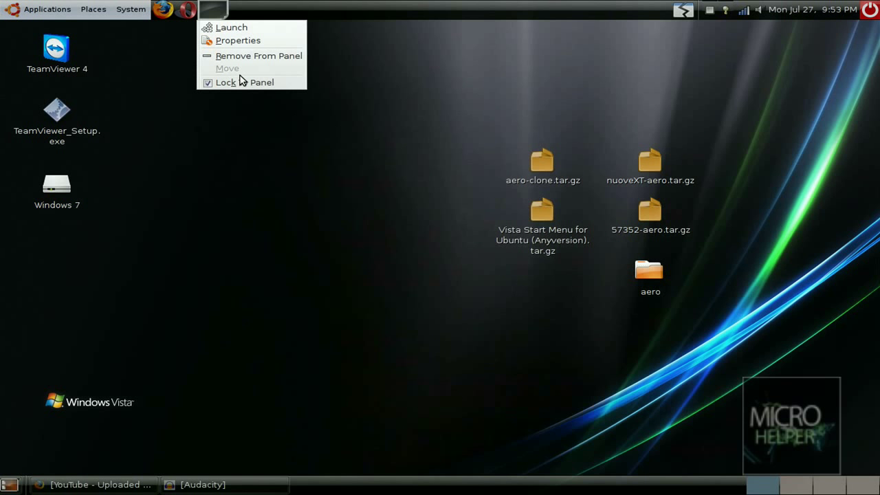
{"action": "left_click", "coordinate": [248, 57]}
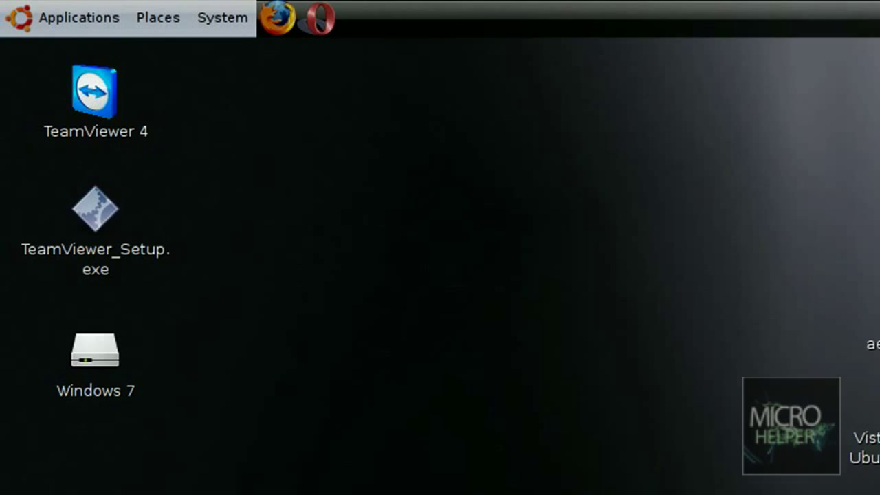
- Open Add/Remove Applications showing all applications and search the catalogue for 'msn'
{"action": "left_click", "coordinate": [8, 5]}
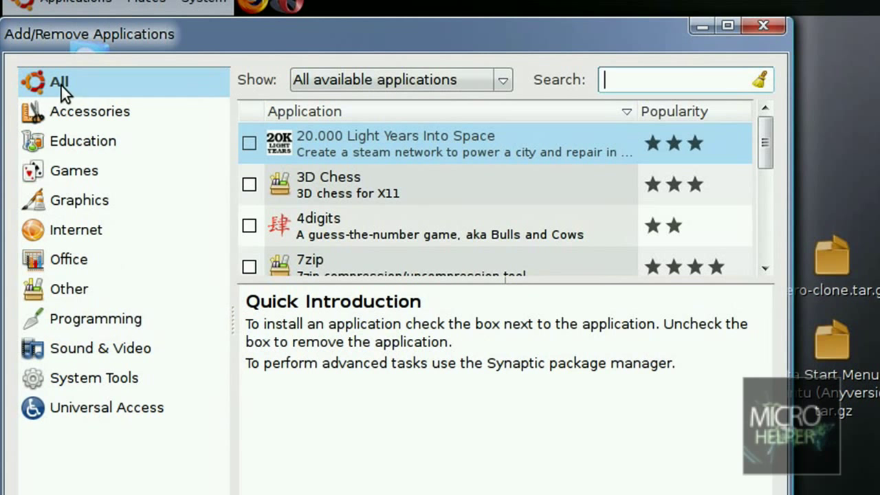
{"action": "left_click", "coordinate": [53, 83]}
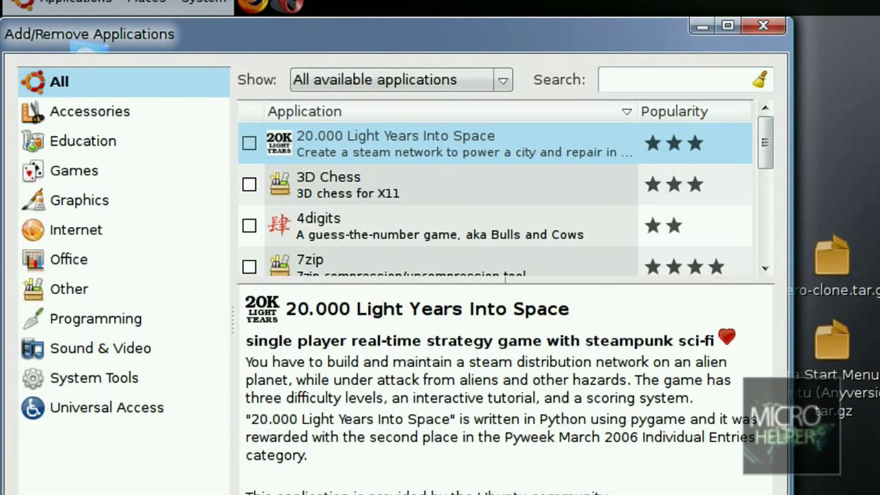
{"action": "left_click", "coordinate": [383, 81]}
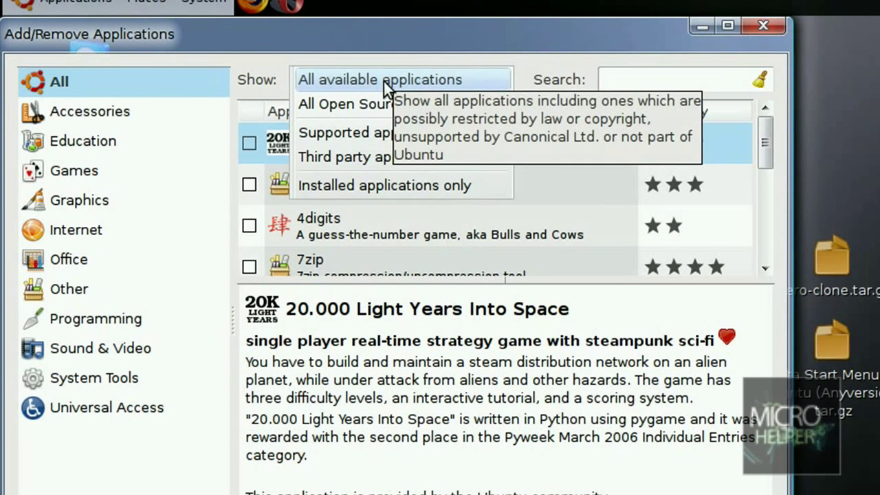
{"action": "left_click", "coordinate": [384, 81]}
{"action": "left_click", "coordinate": [613, 84]}
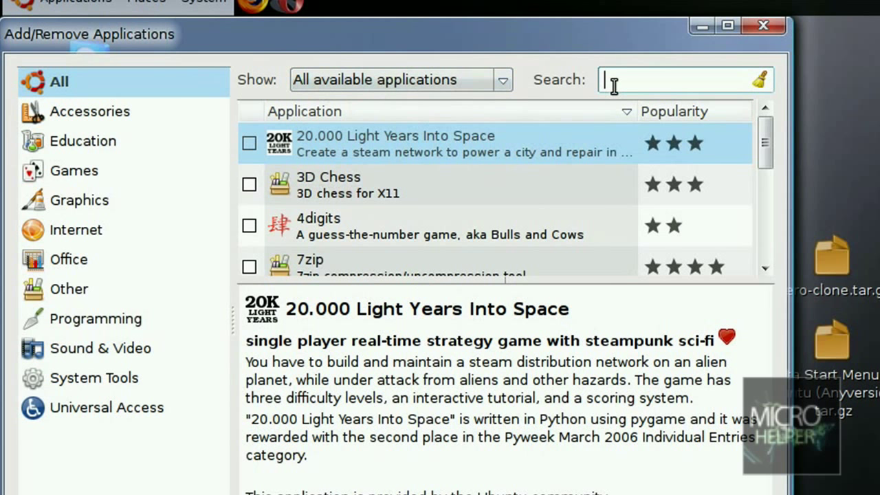
{"action": "type", "text": "msn"}
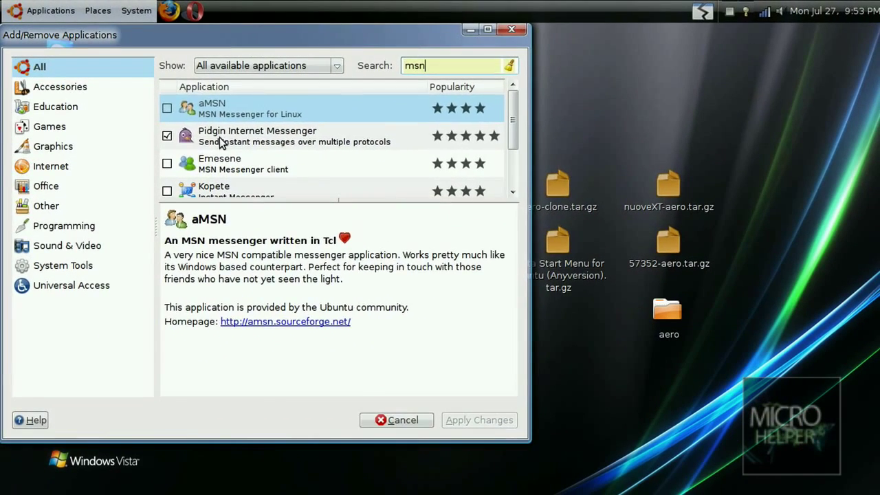
- Launch Pidgin and cancel its password prompt, then tick Emesene for installation
{"action": "left_click", "coordinate": [317, 187]}
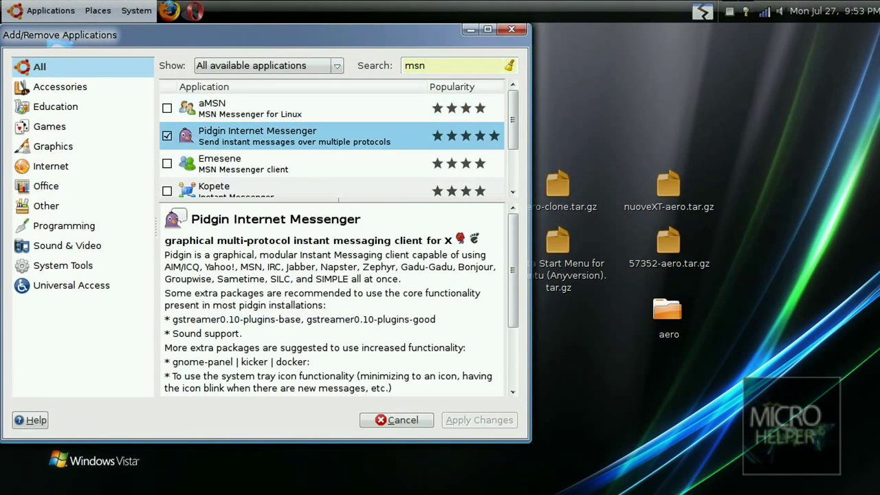
{"action": "left_click", "coordinate": [49, 10]}
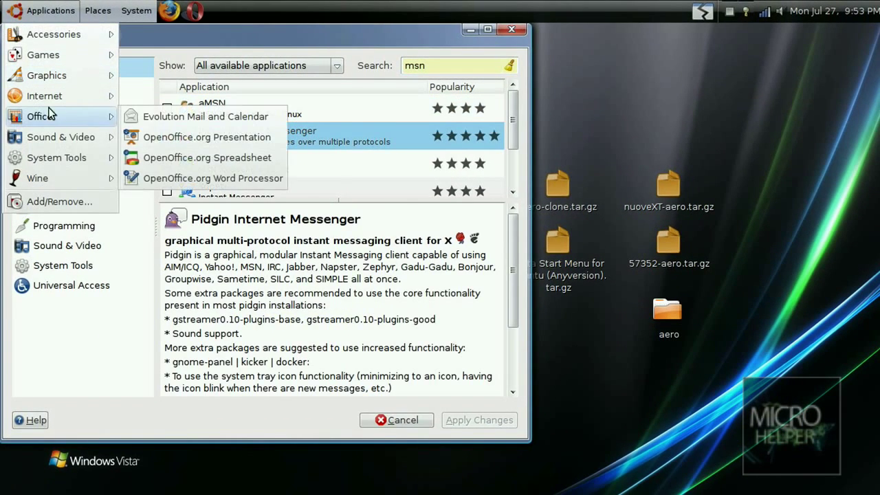
{"action": "mouse_move", "coordinate": [68, 96]}
{"action": "left_click", "coordinate": [195, 178]}
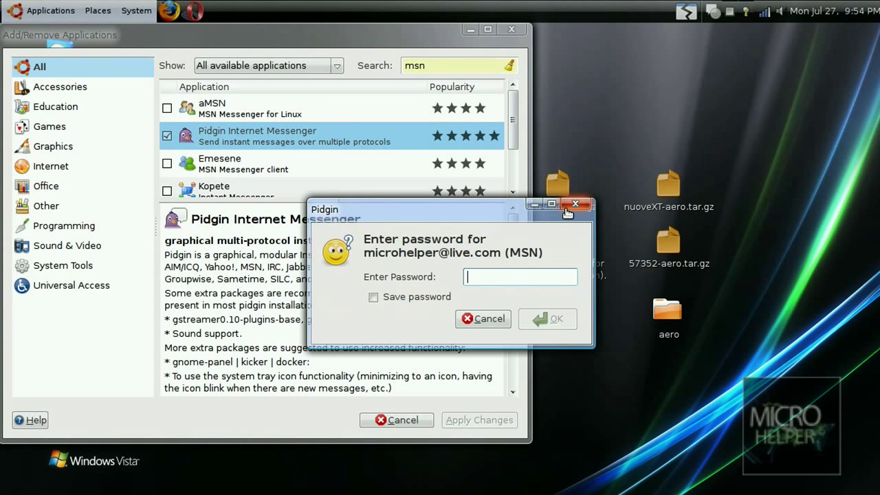
{"action": "left_click", "coordinate": [489, 319]}
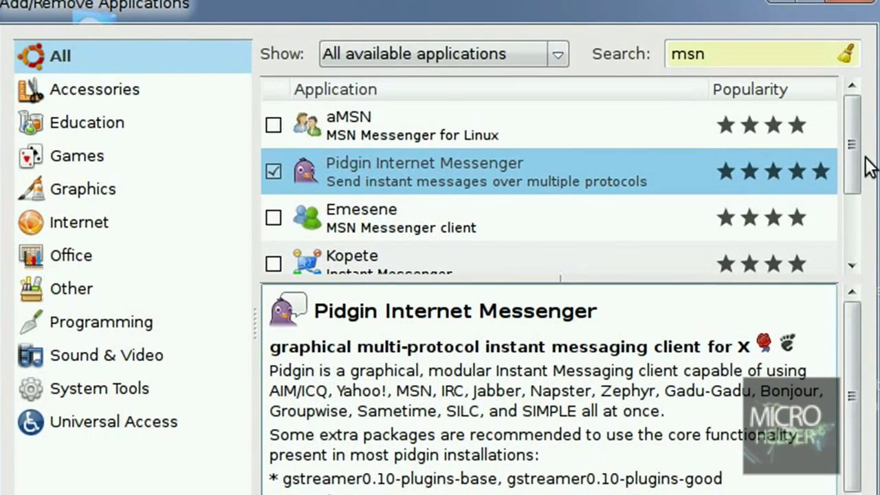
{"action": "left_click_drag", "start_coordinate": [849, 162], "coordinate": [848, 176]}
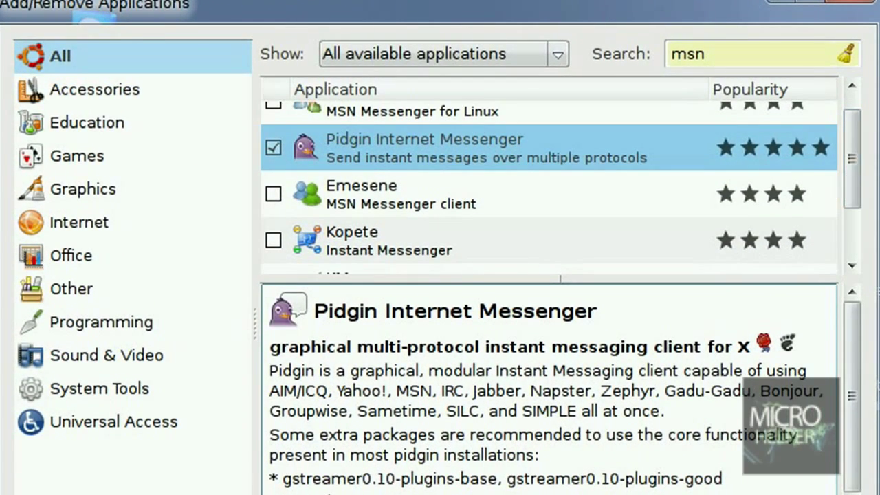
{"action": "left_click", "coordinate": [344, 200]}
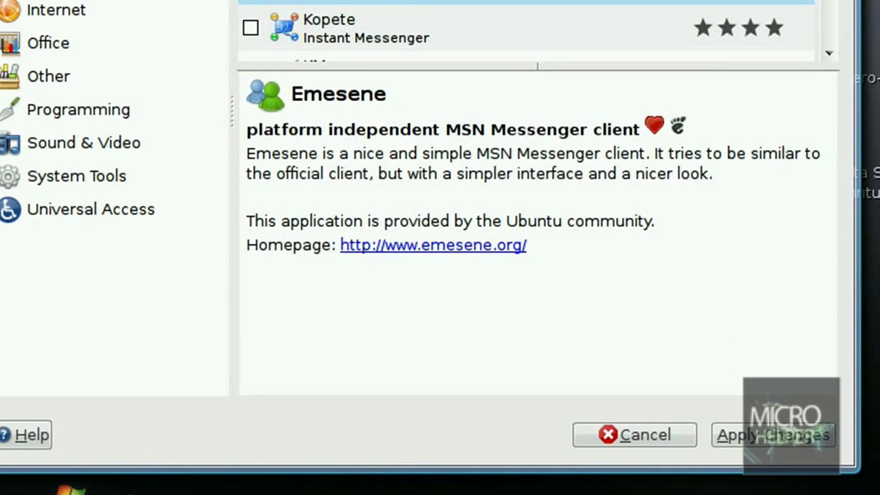
- Apply the pending changes to install Emesene and view the detailed installation log
{"action": "left_click", "coordinate": [821, 440]}
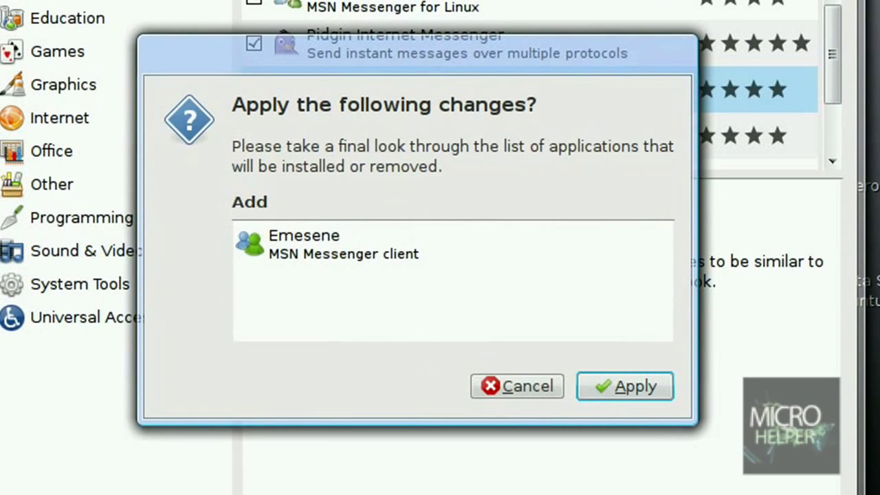
{"action": "left_click", "coordinate": [624, 384]}
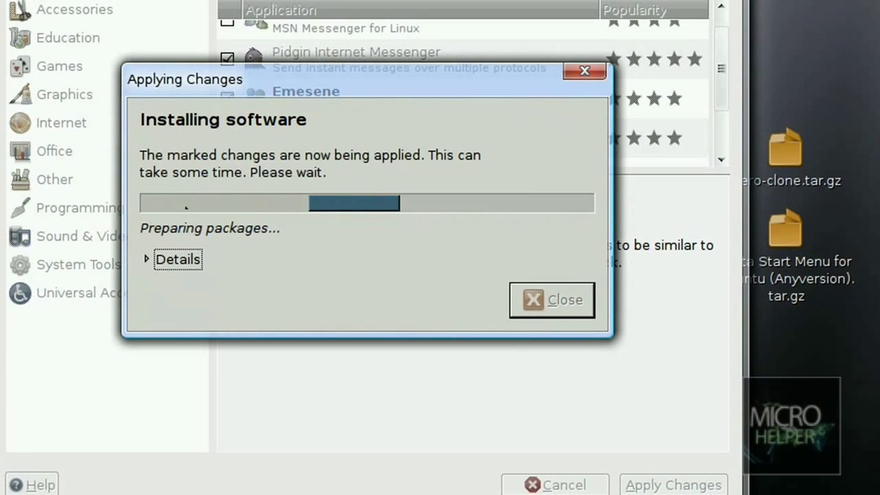
{"action": "left_click", "coordinate": [150, 260]}
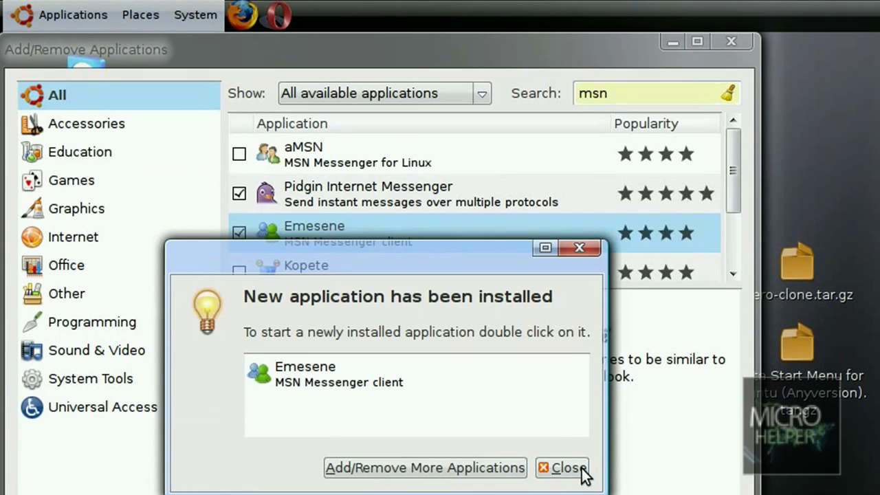
- Close the installer and add an Emesene launcher to the panel from the Applications menu
{"action": "left_click", "coordinate": [572, 354]}
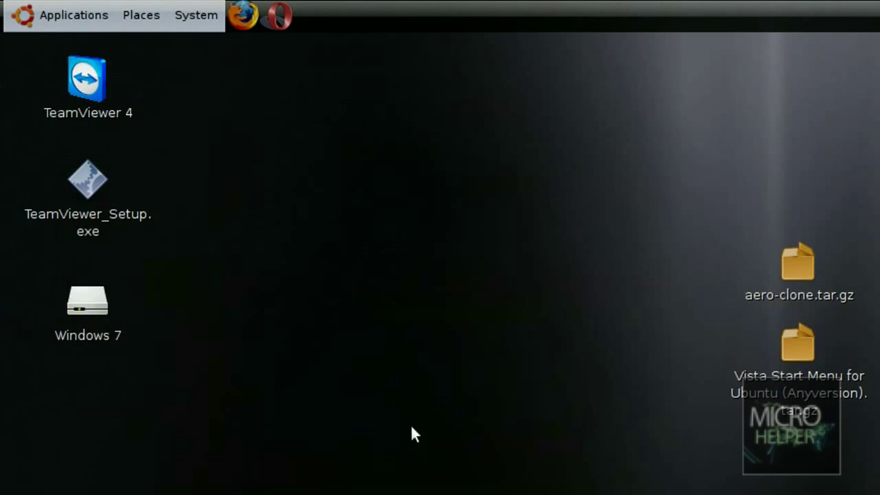
{"action": "left_click", "coordinate": [36, 8]}
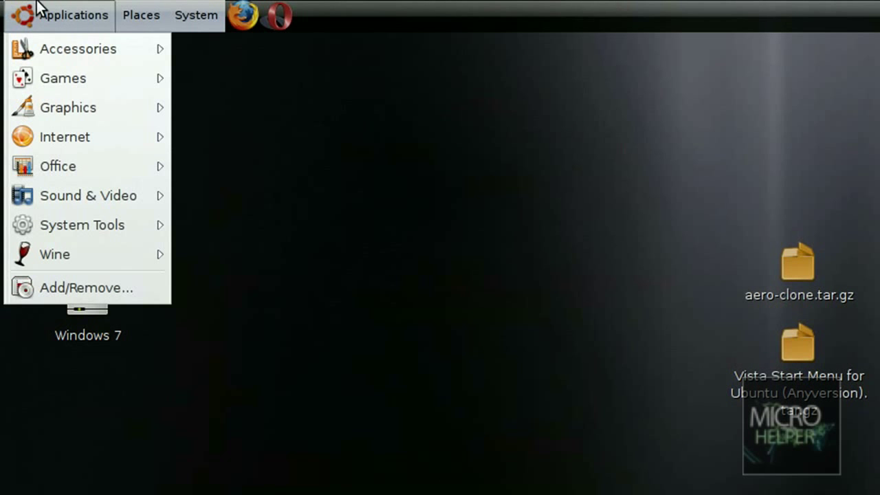
{"action": "mouse_move", "coordinate": [147, 141]}
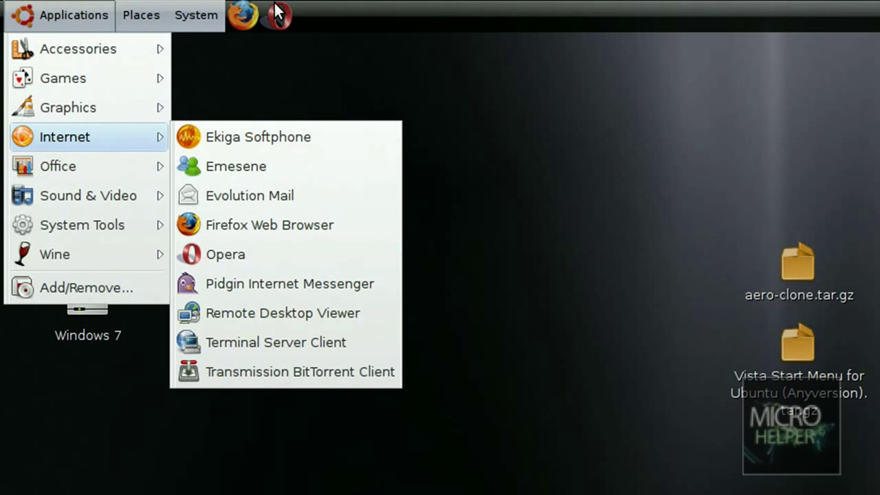
{"action": "right_click", "coordinate": [232, 168]}
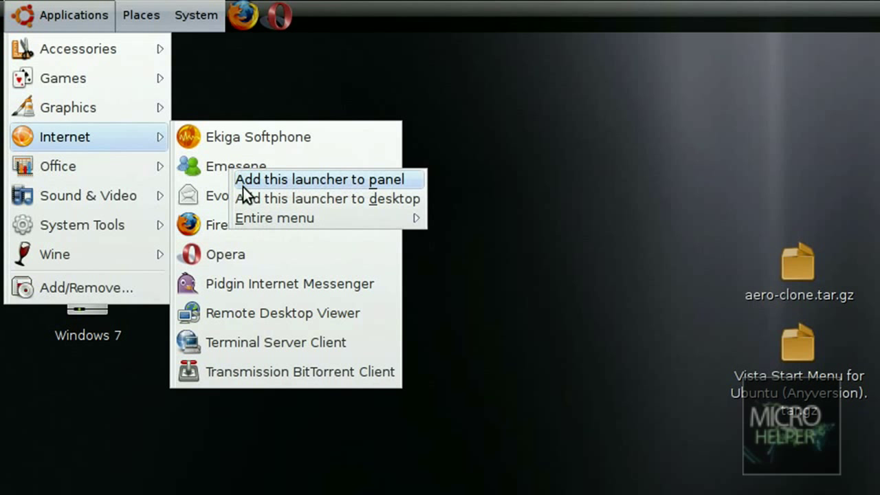
{"action": "left_click", "coordinate": [280, 179]}
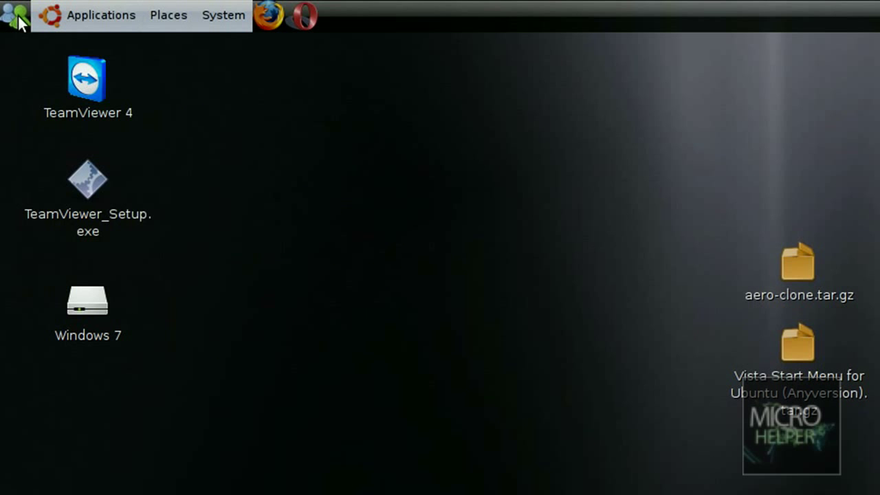
- Move the Emesene launcher beside the Opera launcher and lock it to the panel
{"action": "right_click", "coordinate": [16, 21]}
{"action": "left_click", "coordinate": [43, 112]}
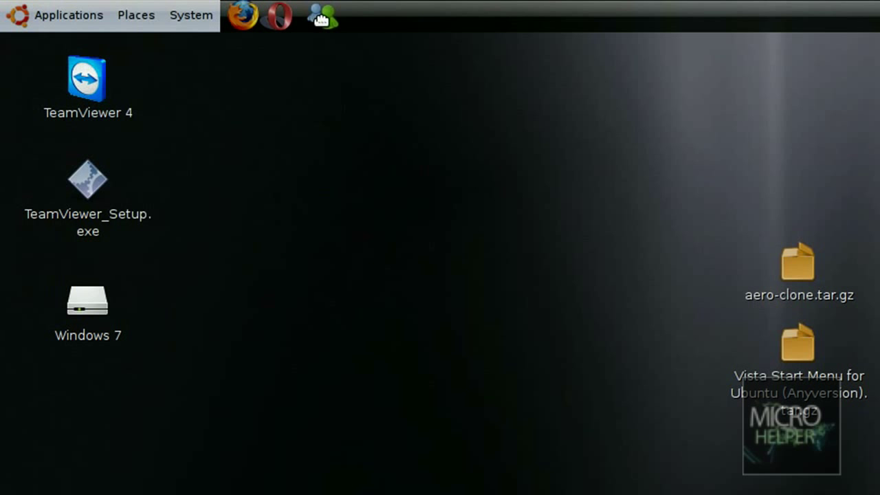
{"action": "right_click", "coordinate": [145, 9]}
{"action": "left_click", "coordinate": [142, 133]}
{"action": "right_click", "coordinate": [316, 14]}
{"action": "left_click", "coordinate": [358, 112]}
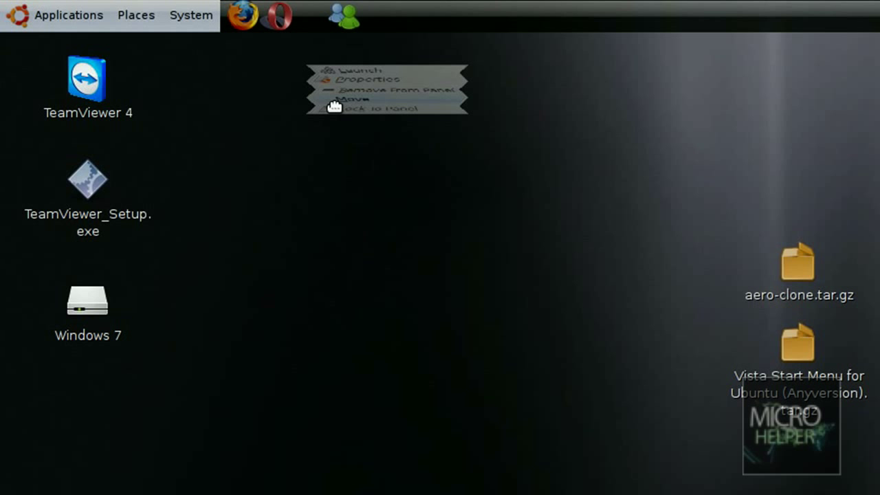
{"action": "left_click", "coordinate": [315, 10]}
{"action": "right_click", "coordinate": [309, 27]}
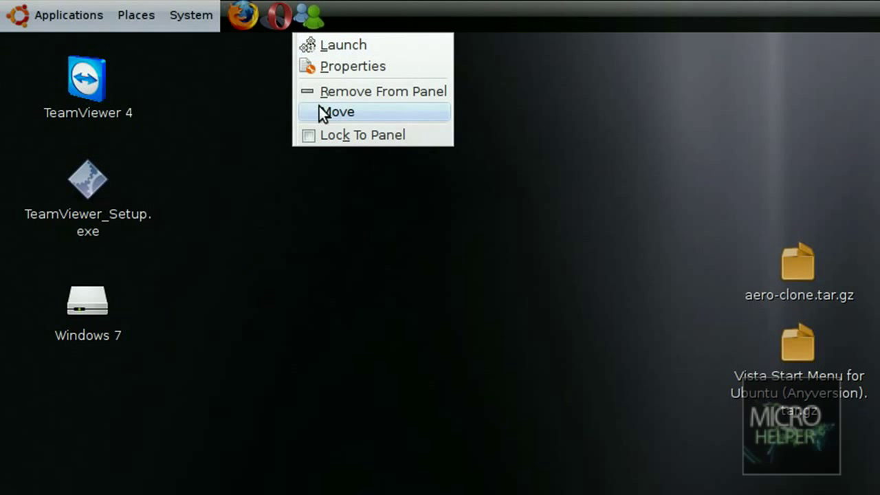
{"action": "left_click", "coordinate": [323, 135]}
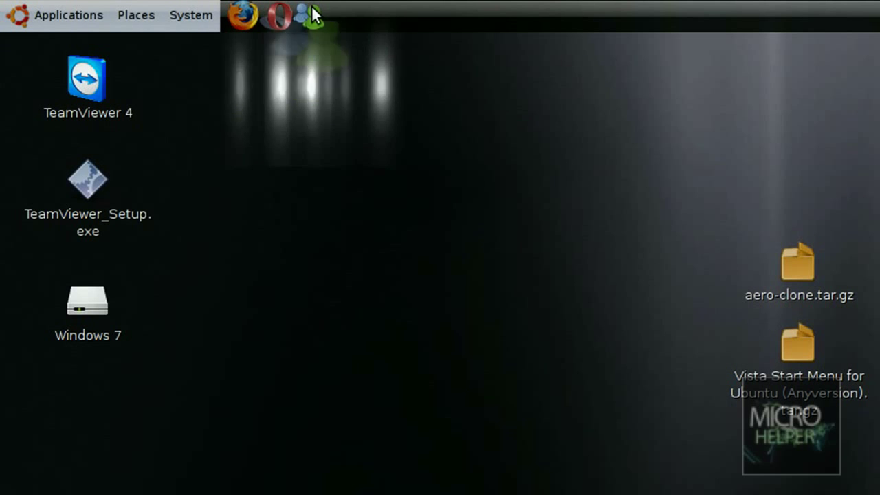
- Launch emesene and sign in with the account e-mail and password as Invisible
{"action": "left_click", "coordinate": [310, 17]}
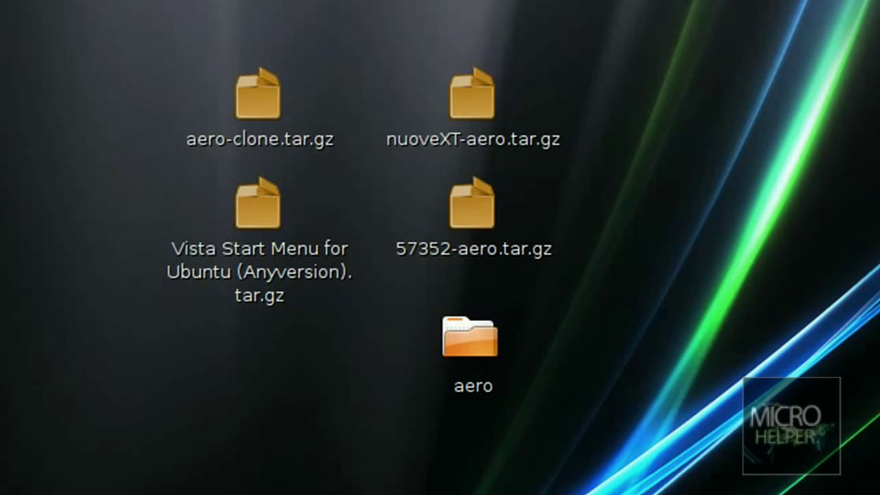
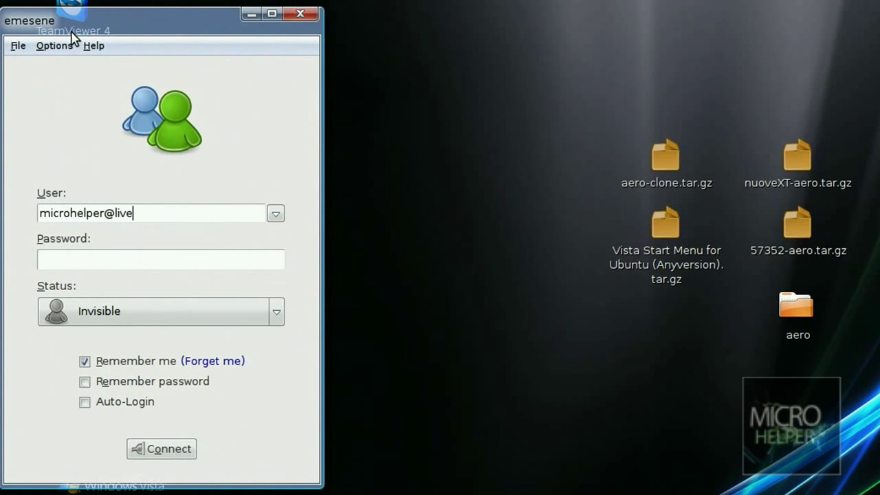
{"action": "key", "text": "Tab"}
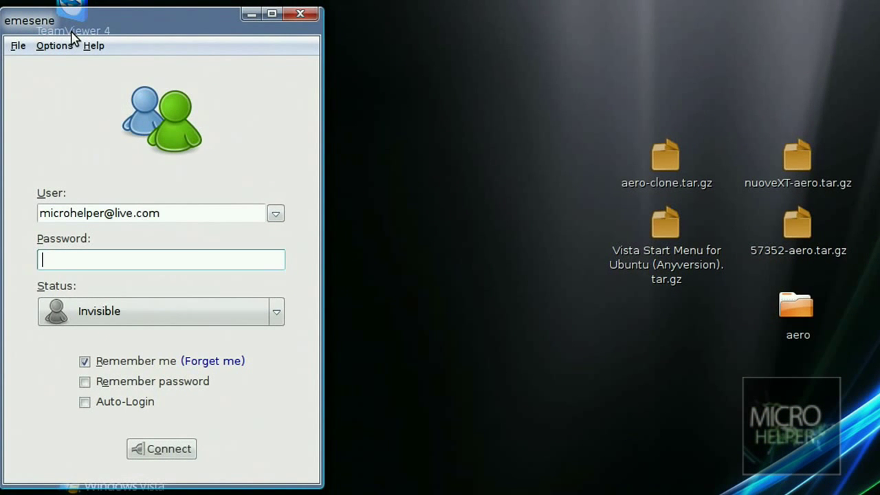
{"action": "type", "text": "******"}
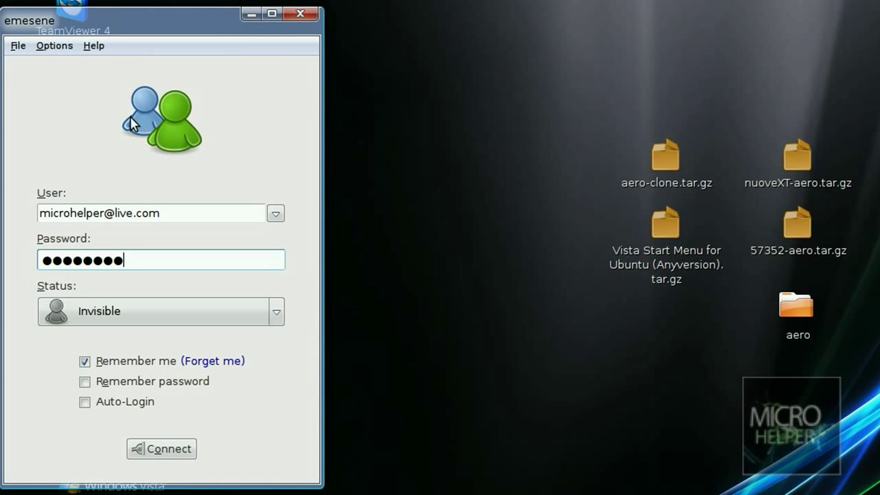
{"action": "left_click", "coordinate": [117, 306]}
{"action": "left_click", "coordinate": [120, 316]}
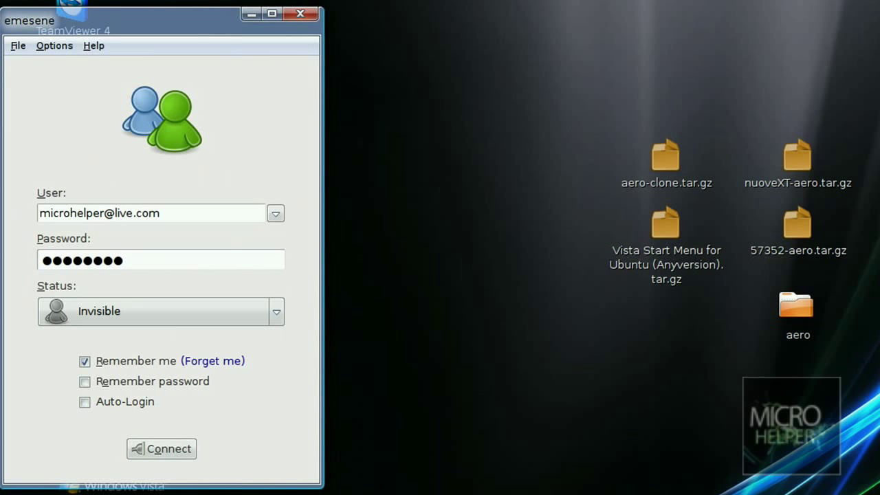
{"action": "left_click", "coordinate": [168, 451]}
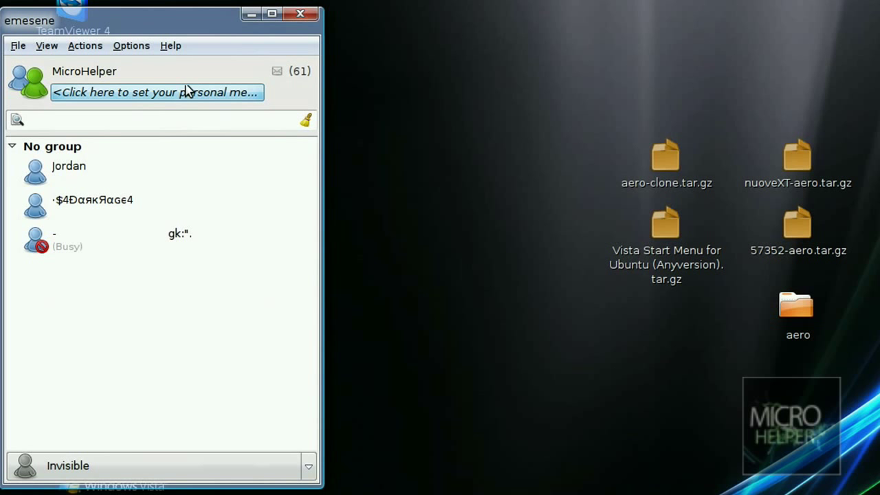
- Cancel editing the personal message, drag the contact list window lower, and browse the menus
{"action": "left_click", "coordinate": [172, 96]}
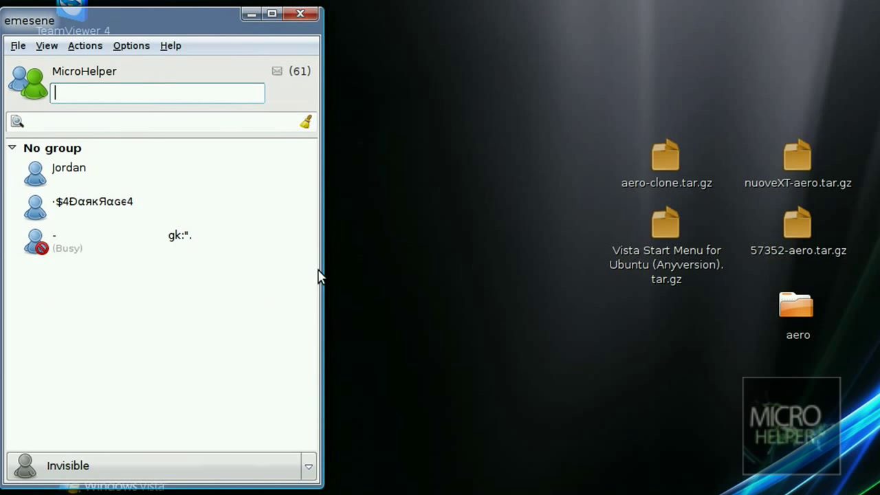
{"action": "left_click", "coordinate": [348, 236]}
{"action": "left_click_drag", "start_coordinate": [129, 18], "coordinate": [118, 63]}
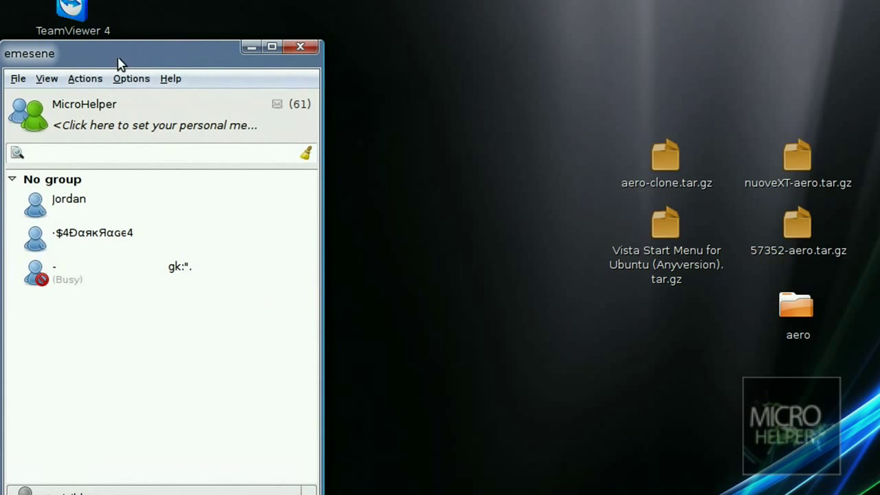
{"action": "left_click", "coordinate": [55, 79]}
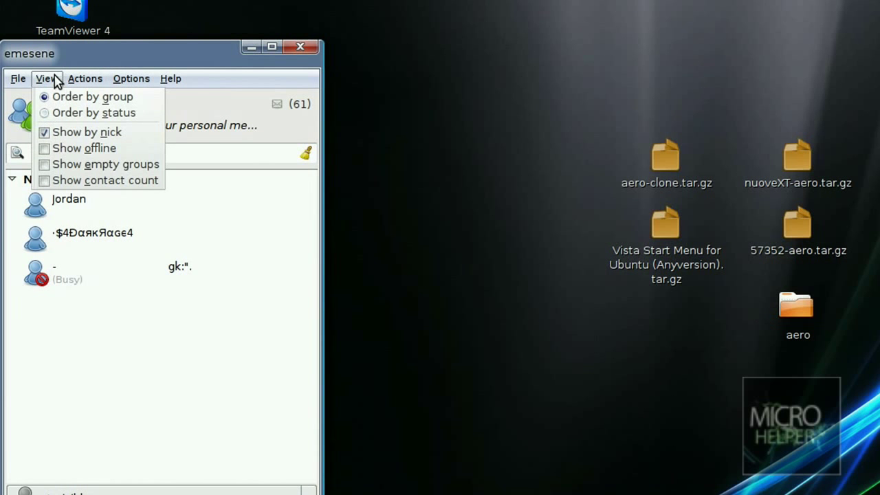
{"action": "mouse_move", "coordinate": [21, 81]}
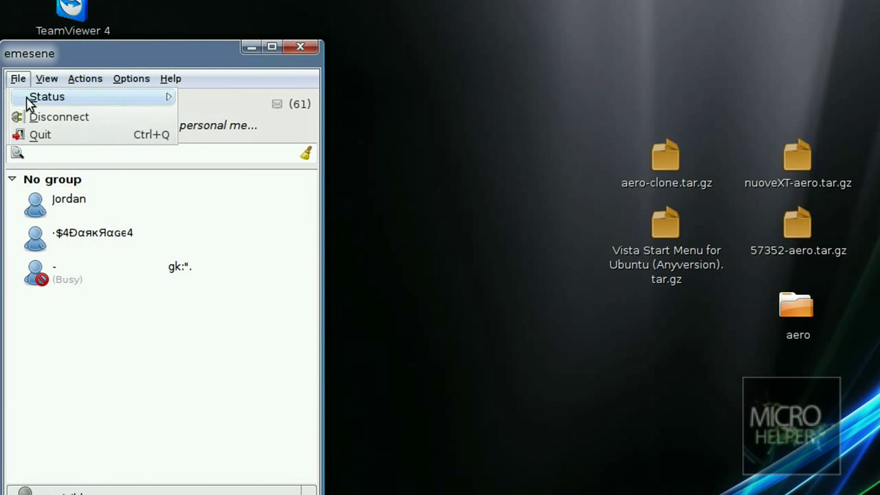
{"action": "mouse_move", "coordinate": [130, 79]}
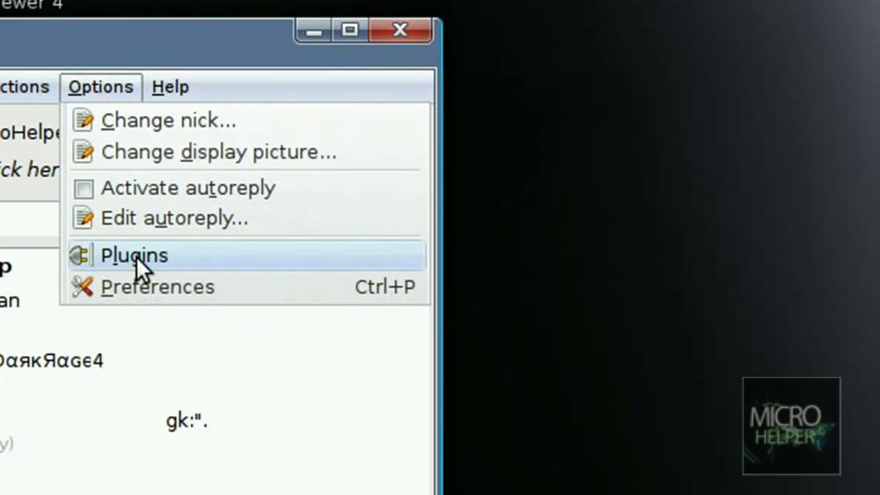
- Activate autoreply and replace its message with 'I'm busy' plus the user's sign-off
{"action": "left_click", "coordinate": [156, 190]}
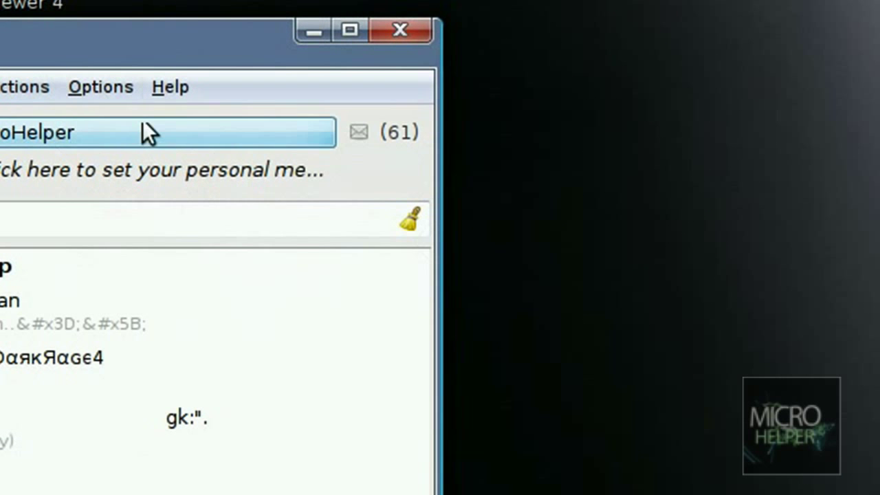
{"action": "left_click", "coordinate": [105, 88]}
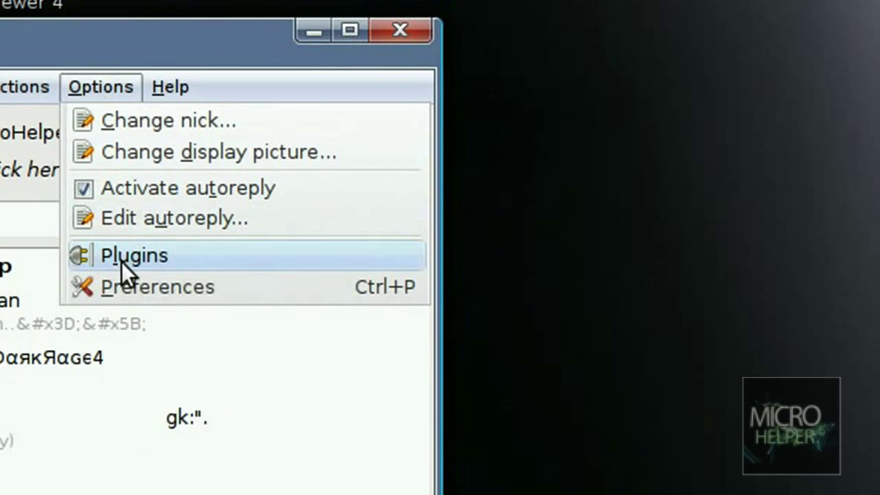
{"action": "left_click", "coordinate": [138, 218]}
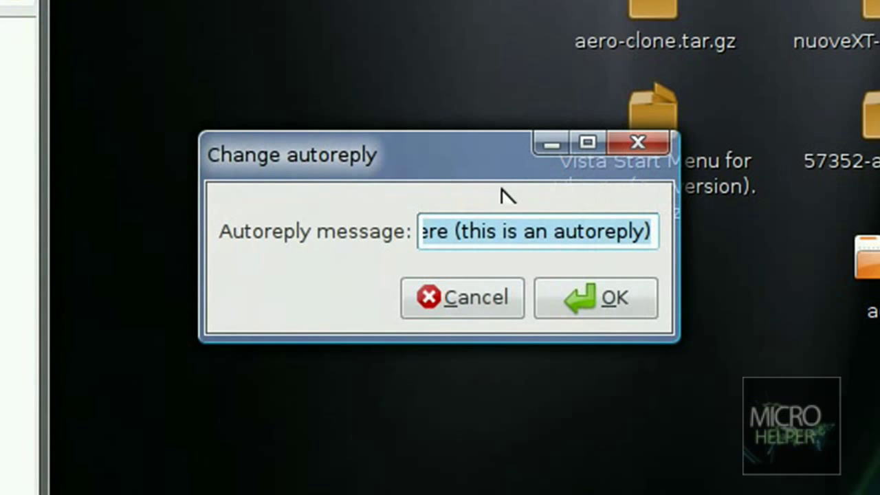
{"action": "left_click", "coordinate": [518, 234]}
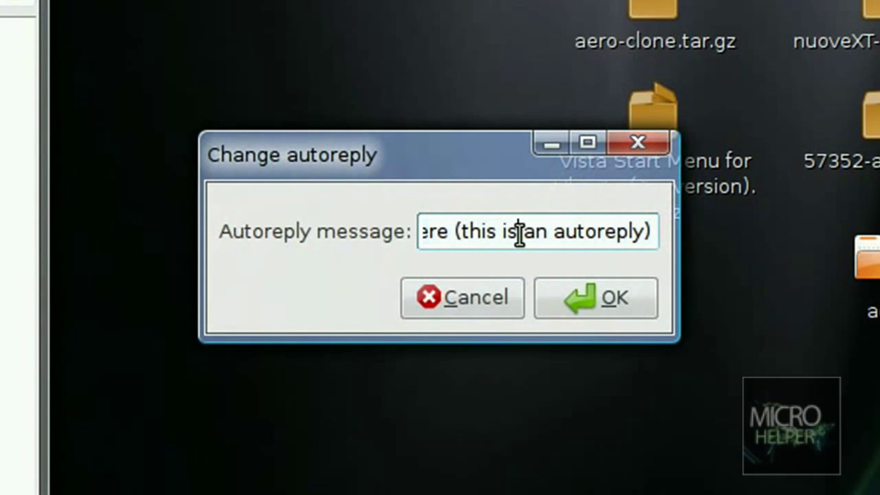
{"action": "key", "text": "ctrl+a"}
{"action": "key", "text": "BackSpace"}
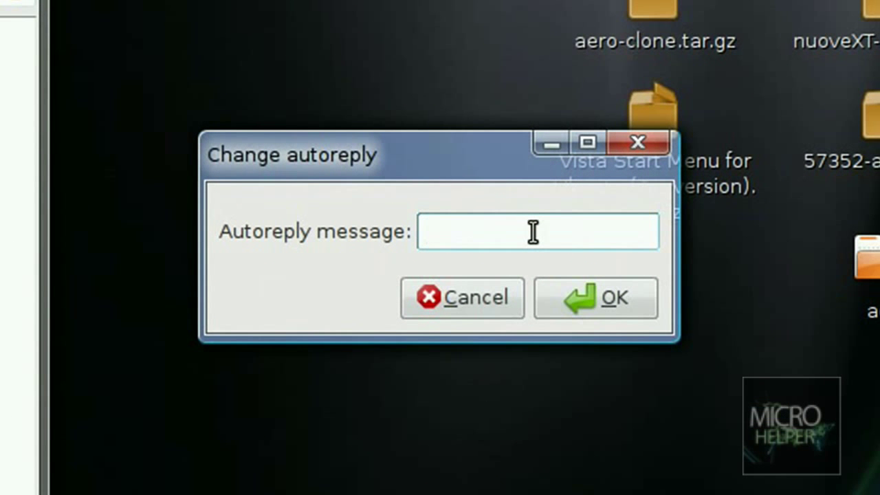
{"action": "type", "text": "I'm busy - Micro"}
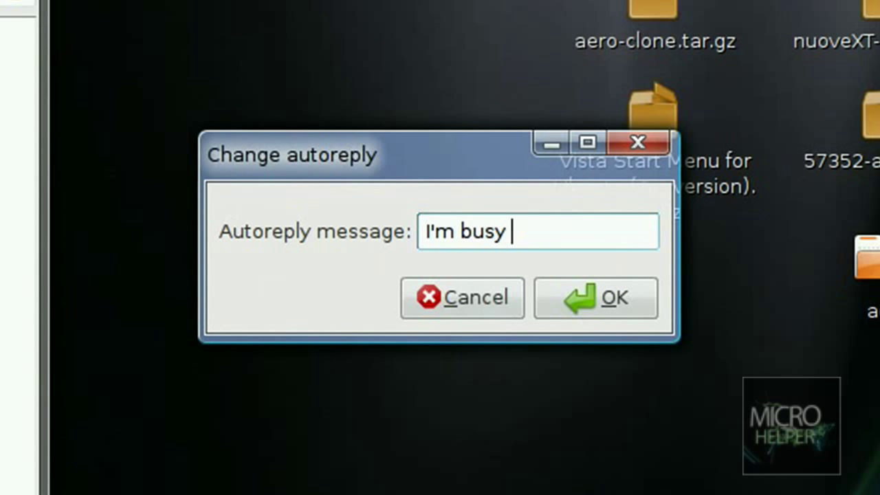
{"action": "key", "text": "Return"}
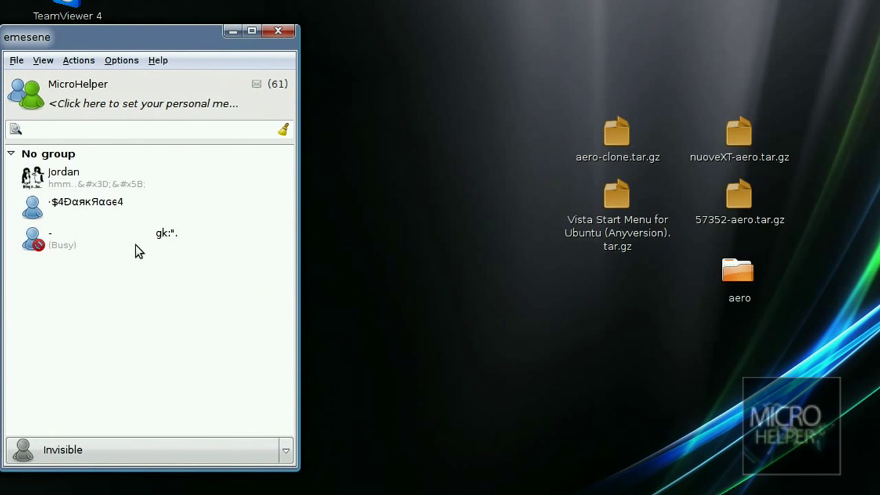
- Open the Plugin Manager and enable CurrentSong, Notification, Plus, Sound and Plus Color Panel
{"action": "left_click", "coordinate": [121, 64]}
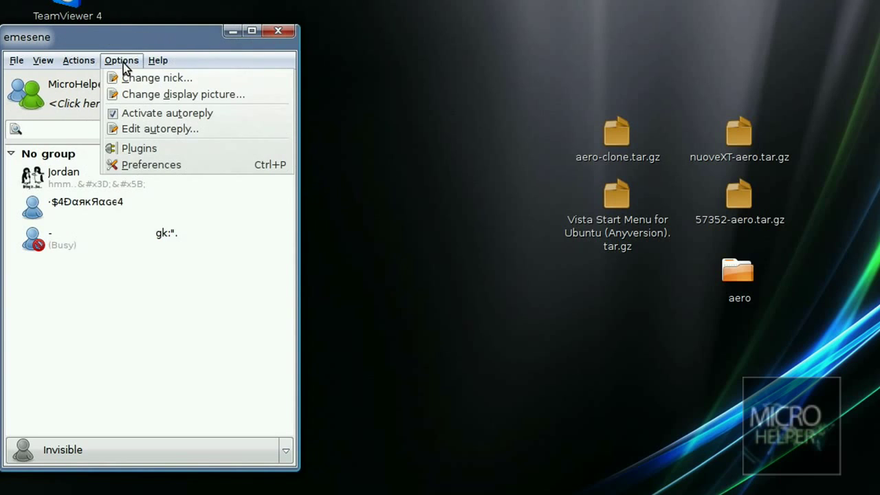
{"action": "left_click", "coordinate": [139, 149]}
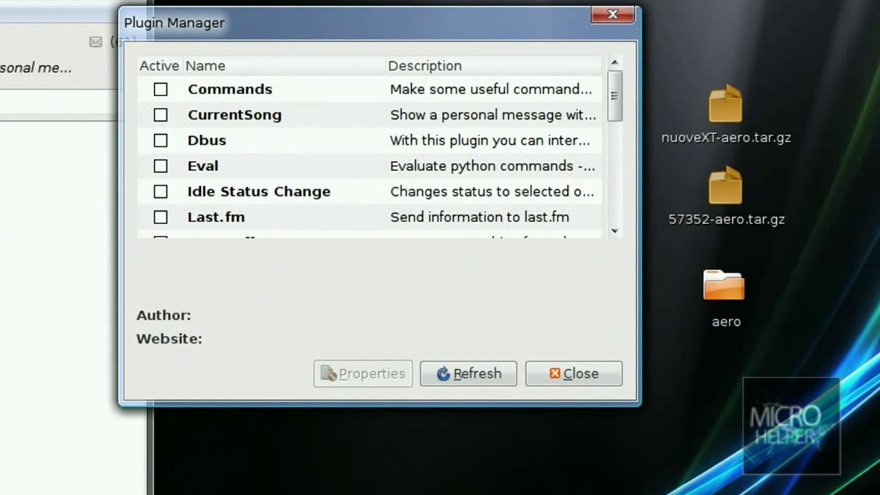
{"action": "left_click", "coordinate": [160, 115]}
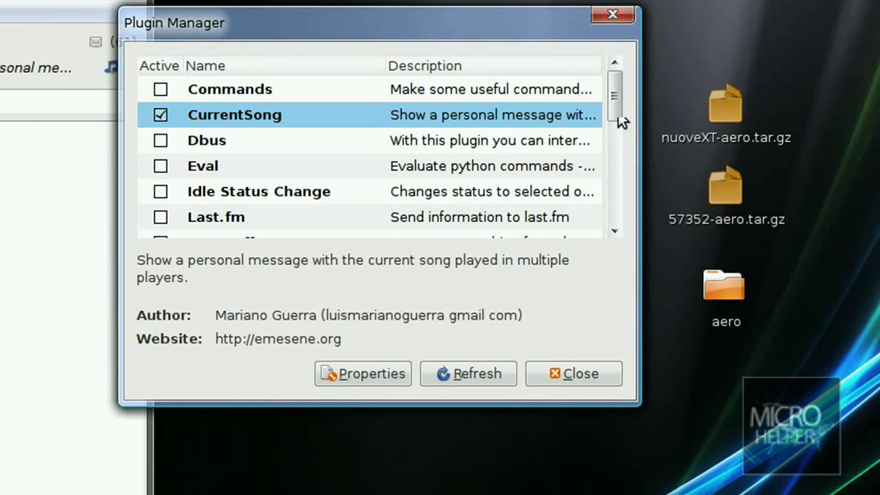
{"action": "left_click_drag", "start_coordinate": [617, 117], "coordinate": [619, 151]}
{"action": "left_click", "coordinate": [161, 152]}
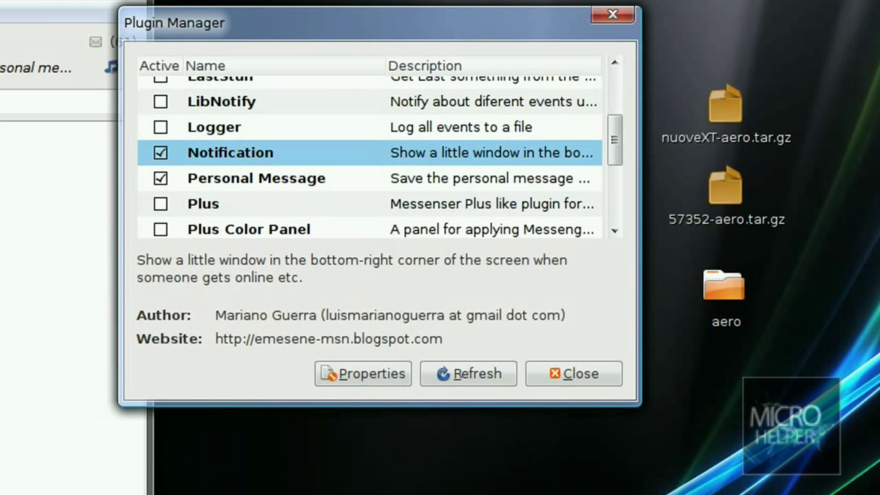
{"action": "left_click", "coordinate": [160, 204]}
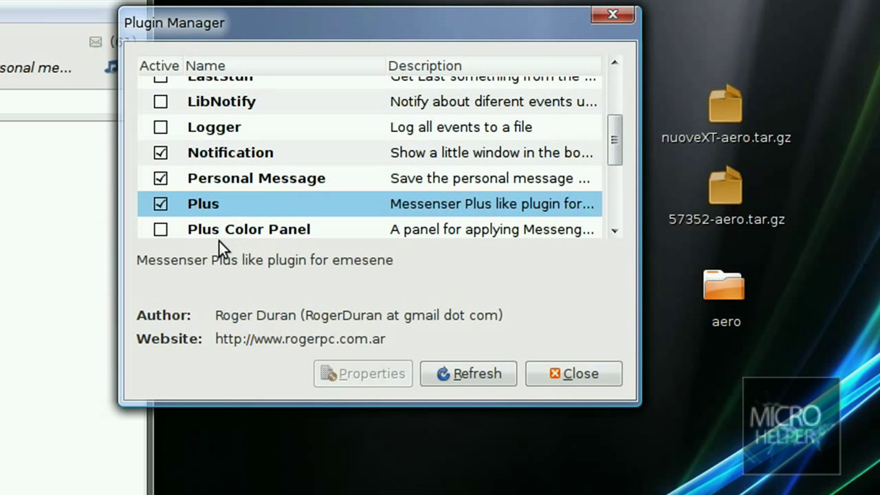
{"action": "scroll", "coordinate": [214, 174], "scroll_direction": "down", "scroll_amount": 3}
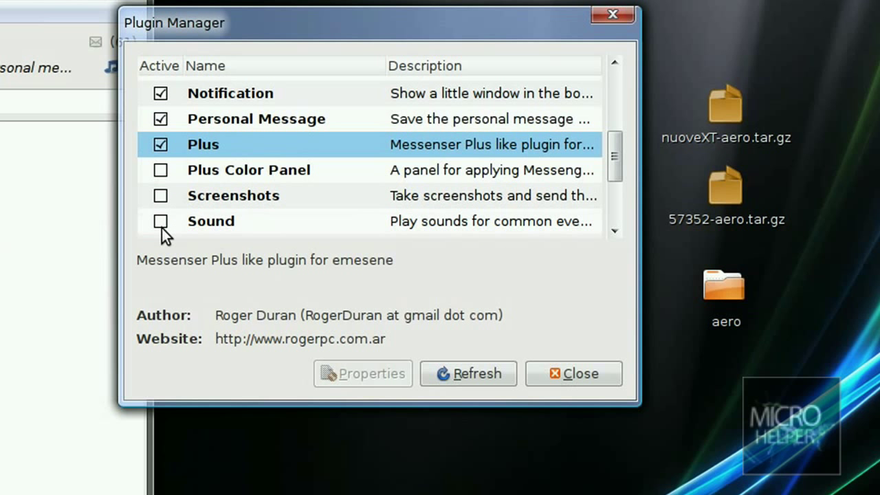
{"action": "left_click", "coordinate": [162, 228]}
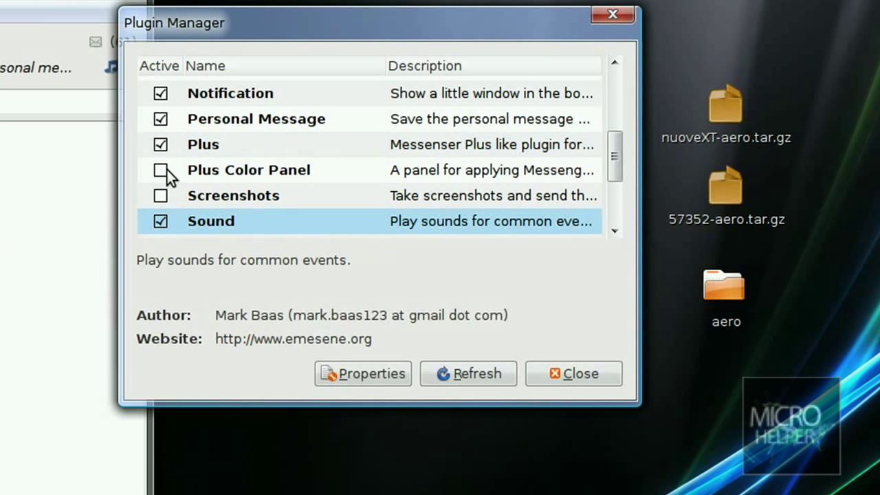
{"action": "left_click", "coordinate": [161, 170]}
- Further down the plugin list, enable Spell, Youtube and Window Trembling Nudge
{"action": "scroll", "coordinate": [167, 168], "scroll_direction": "down", "scroll_amount": 3}
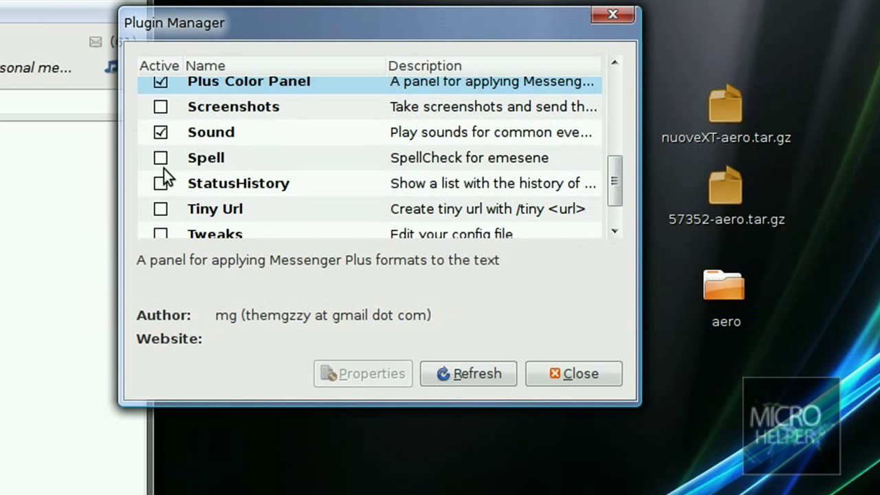
{"action": "left_click", "coordinate": [161, 157]}
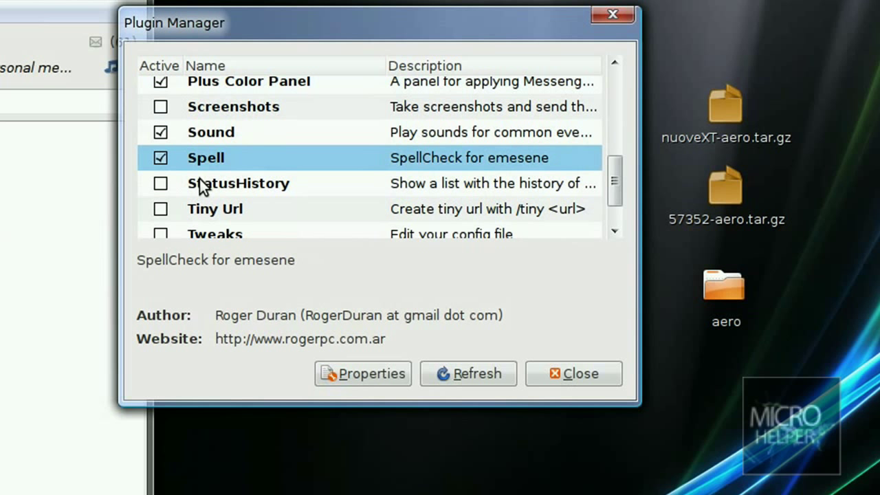
{"action": "scroll", "coordinate": [181, 180], "scroll_direction": "down", "scroll_amount": 3}
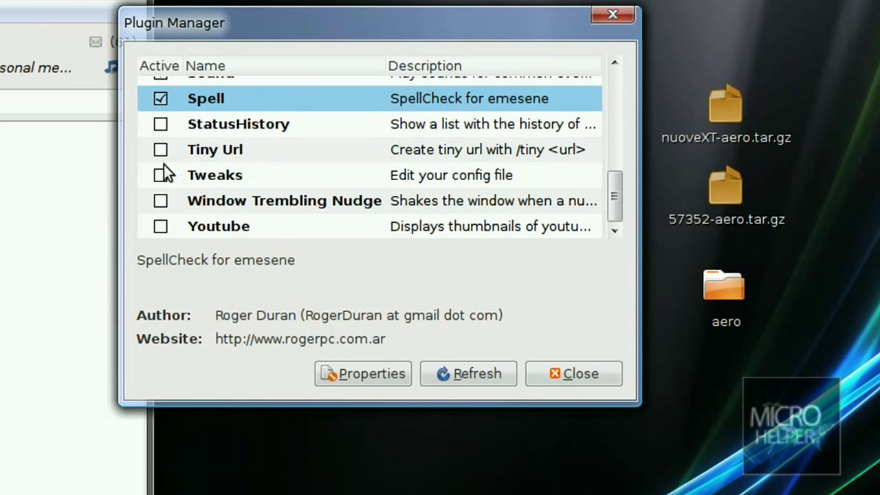
{"action": "scroll", "coordinate": [160, 179], "scroll_direction": "down", "scroll_amount": 1}
{"action": "left_click", "coordinate": [160, 226]}
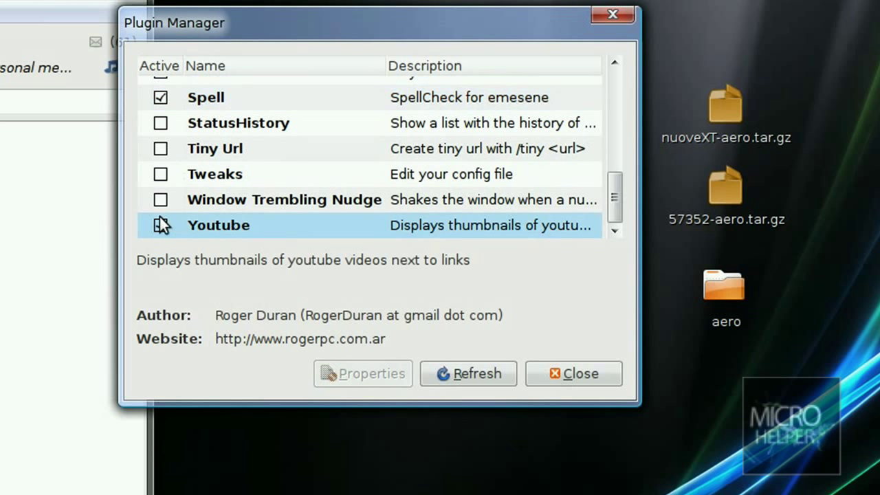
{"action": "scroll", "coordinate": [168, 131], "scroll_direction": "up", "scroll_amount": 15}
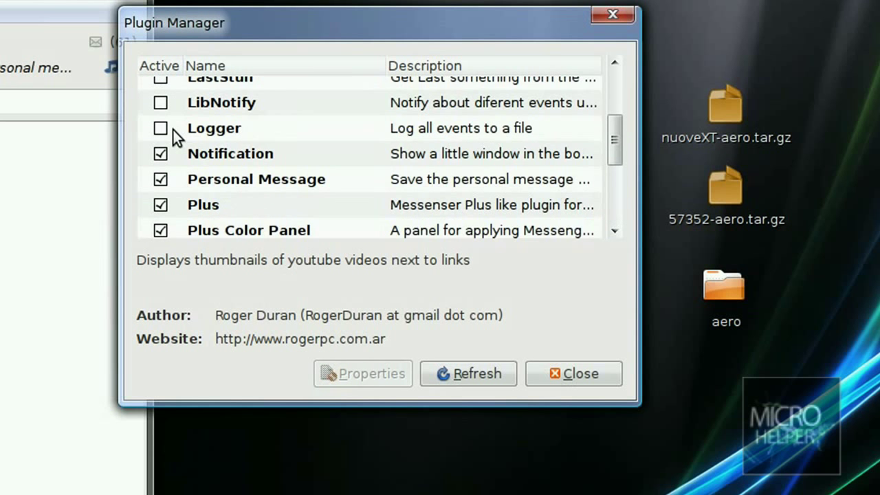
{"action": "scroll", "coordinate": [178, 129], "scroll_direction": "up", "scroll_amount": 1}
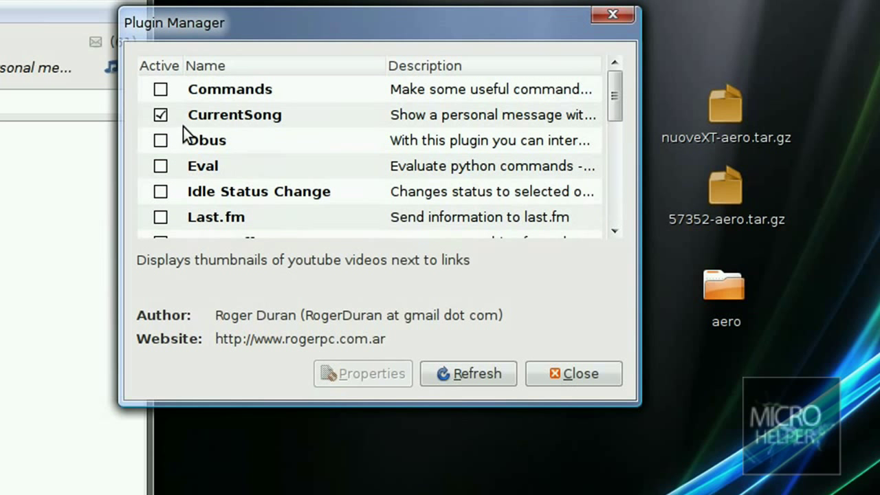
{"action": "scroll", "coordinate": [169, 117], "scroll_direction": "down", "scroll_amount": 4}
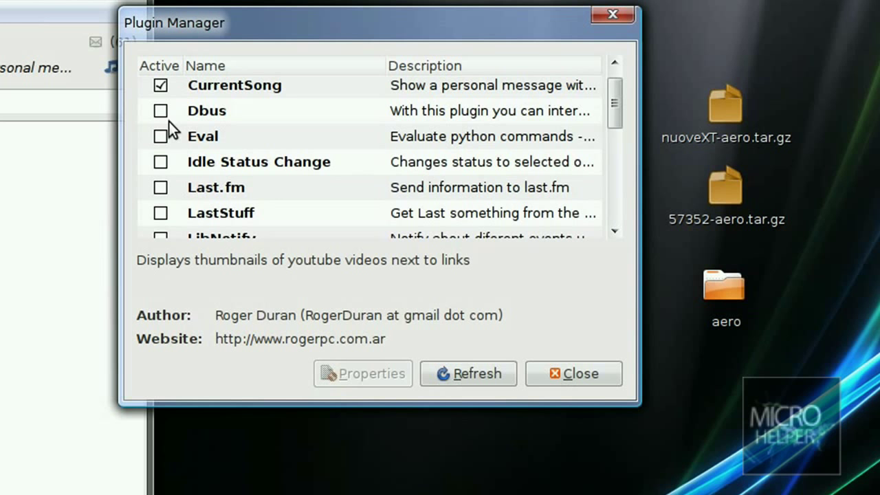
{"action": "scroll", "coordinate": [173, 137], "scroll_direction": "down", "scroll_amount": 1}
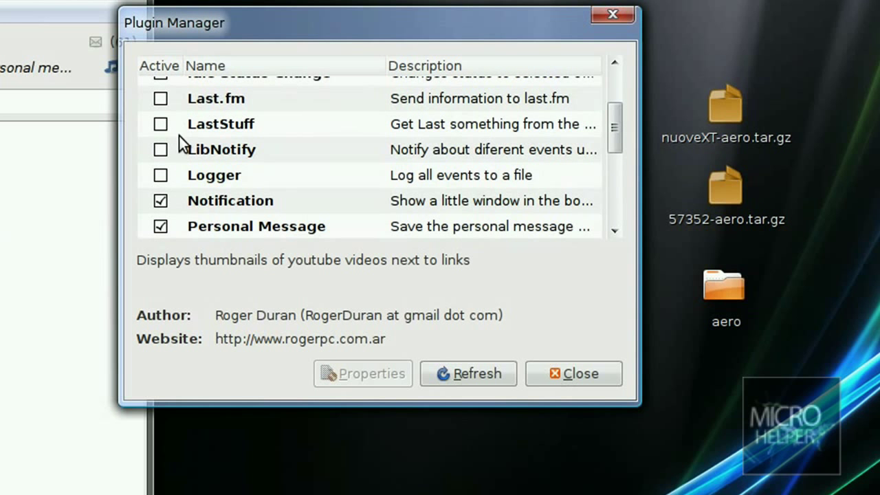
{"action": "scroll", "coordinate": [191, 139], "scroll_direction": "down", "scroll_amount": 10}
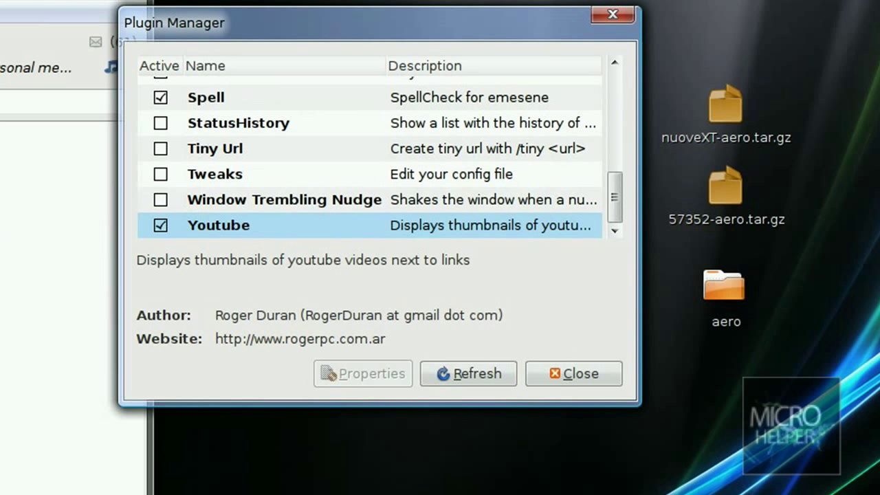
{"action": "left_click", "coordinate": [160, 199]}
- Close Plugin Manager, send the second contact a nudge from a chat, then quit emesene from the tray
{"action": "left_click", "coordinate": [582, 375]}
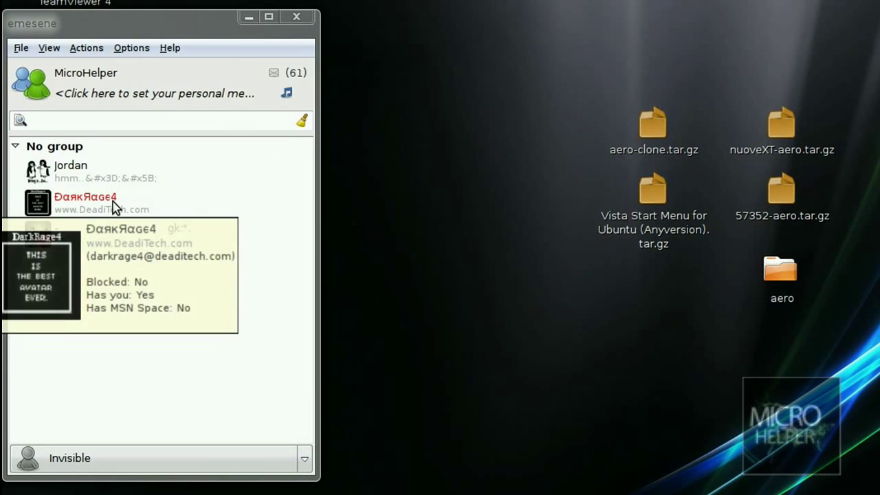
{"action": "double_click", "coordinate": [112, 205]}
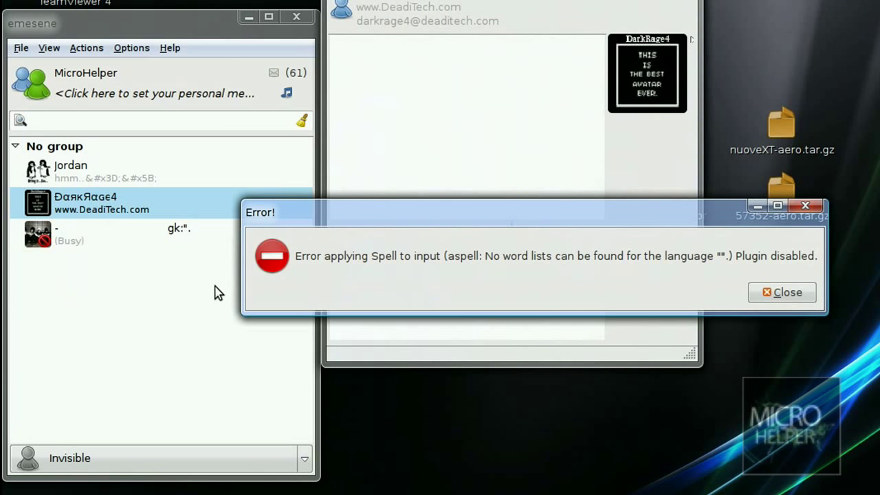
{"action": "left_click", "coordinate": [791, 294]}
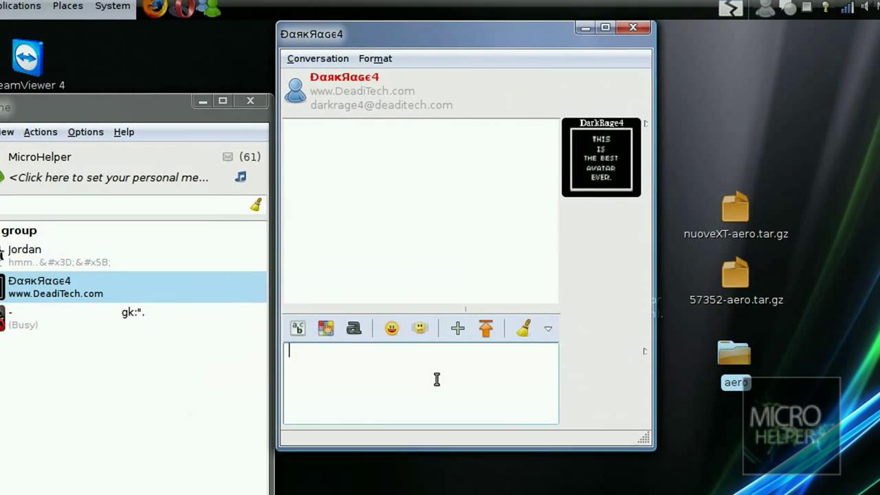
{"action": "left_click", "coordinate": [420, 329]}
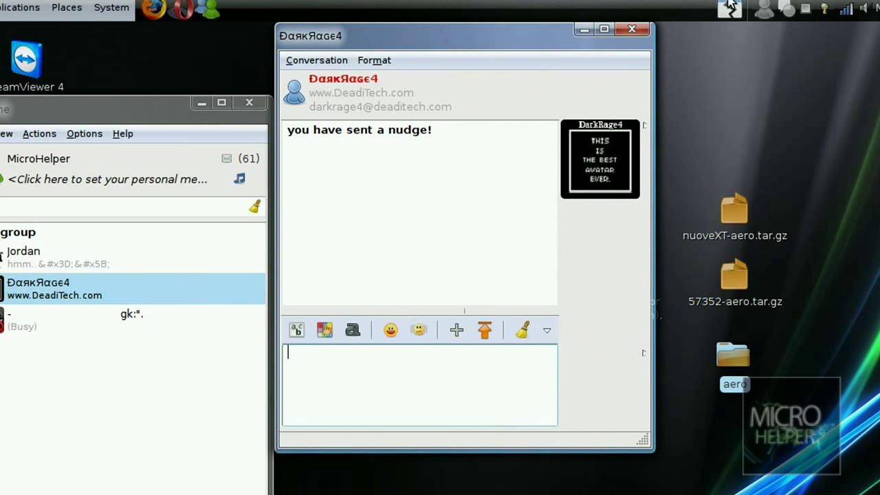
{"action": "left_click", "coordinate": [763, 8]}
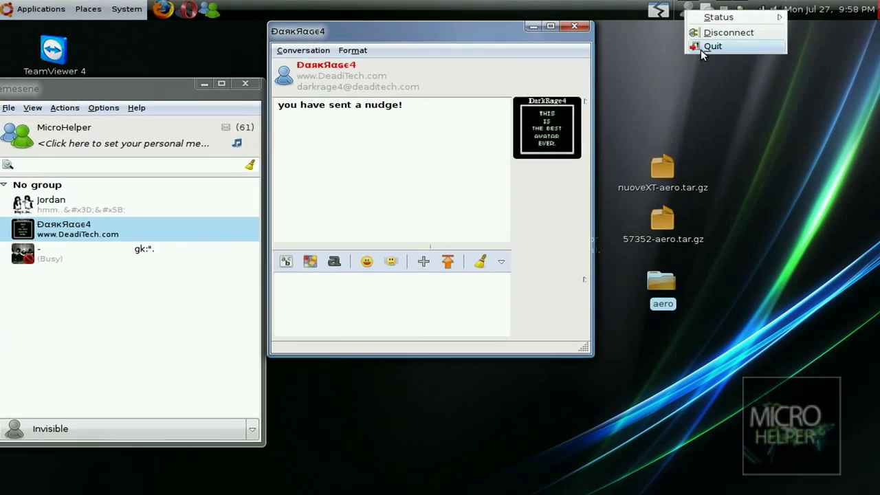
{"action": "left_click", "coordinate": [713, 46]}
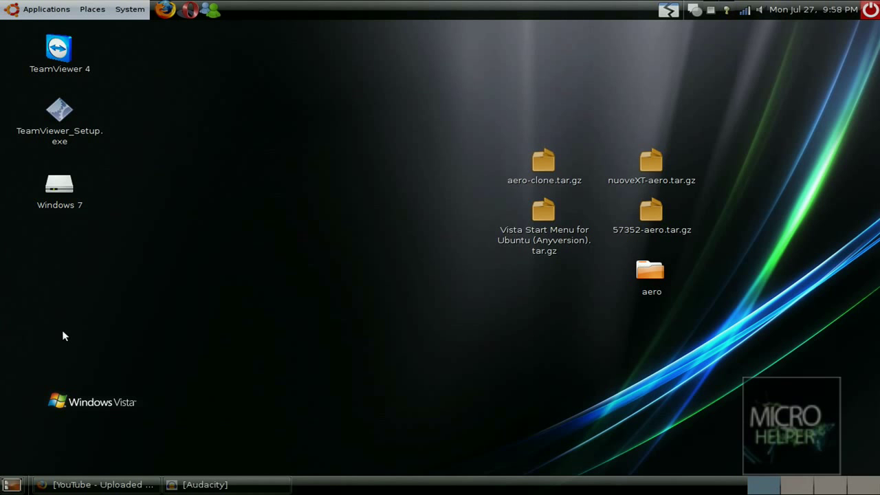
{"action": "left_click", "coordinate": [211, 9]}
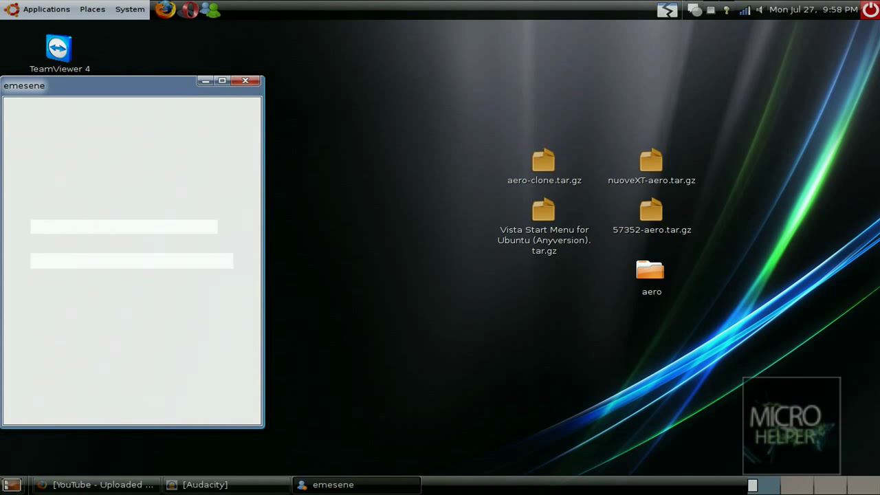
{"action": "left_click_drag", "start_coordinate": [159, 89], "coordinate": [249, 15]}
{"action": "left_click", "coordinate": [334, 26]}
{"action": "left_click", "coordinate": [211, 9]}
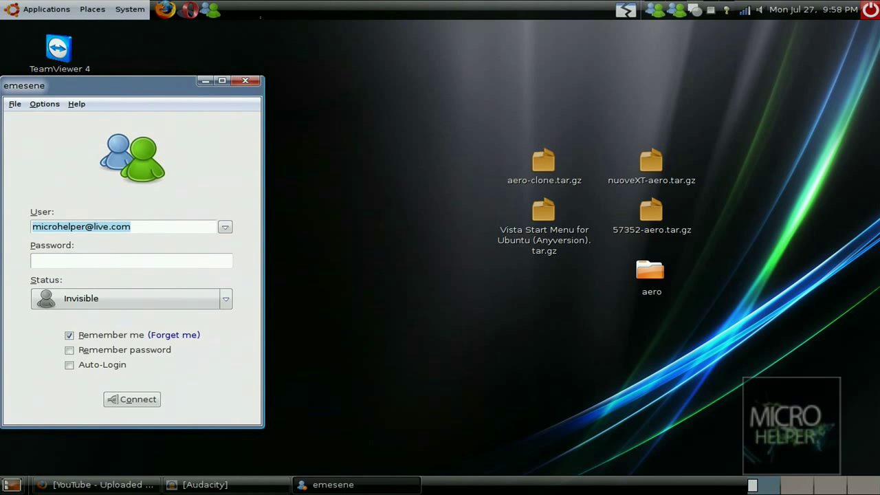
{"action": "left_click_drag", "start_coordinate": [88, 87], "coordinate": [383, 62]}
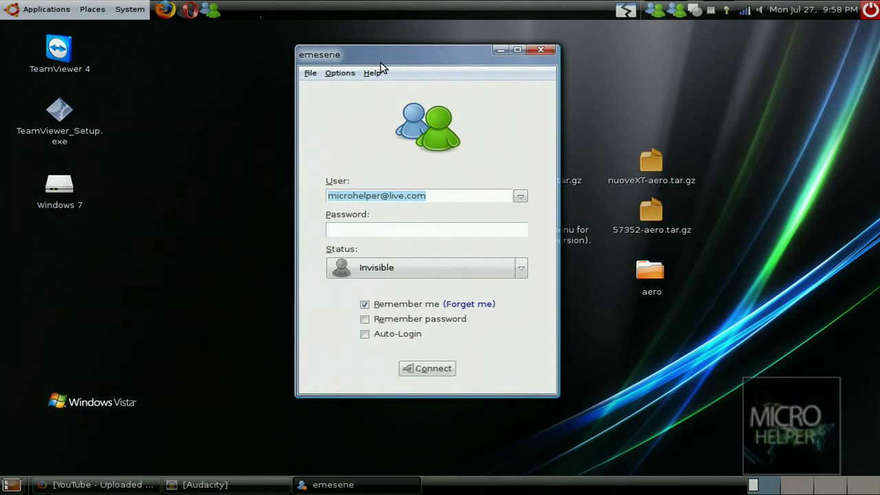
{"action": "left_click", "coordinate": [306, 75]}
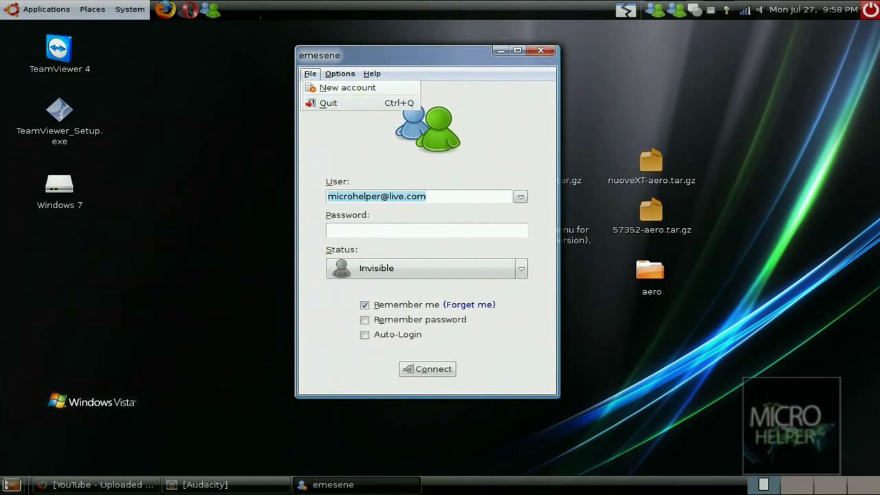
{"action": "left_click", "coordinate": [472, 202]}
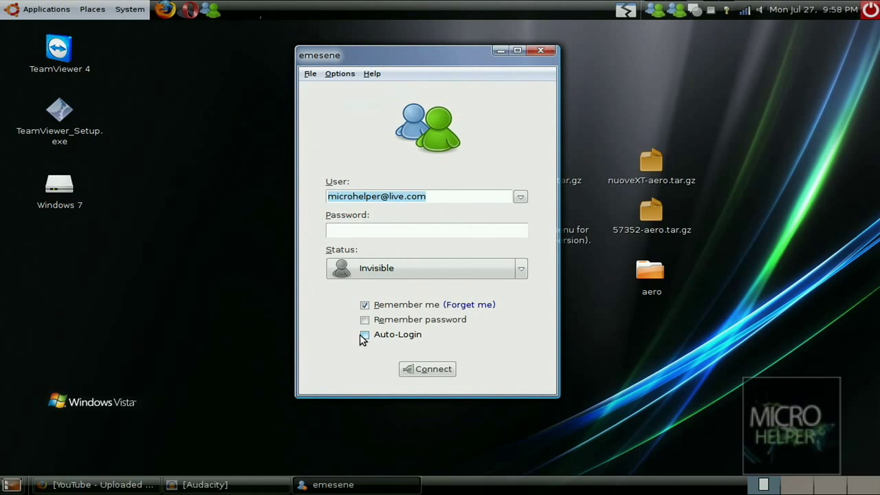
{"action": "left_click", "coordinate": [540, 50]}
{"action": "left_click_drag", "start_coordinate": [672, 75], "coordinate": [277, 171]}
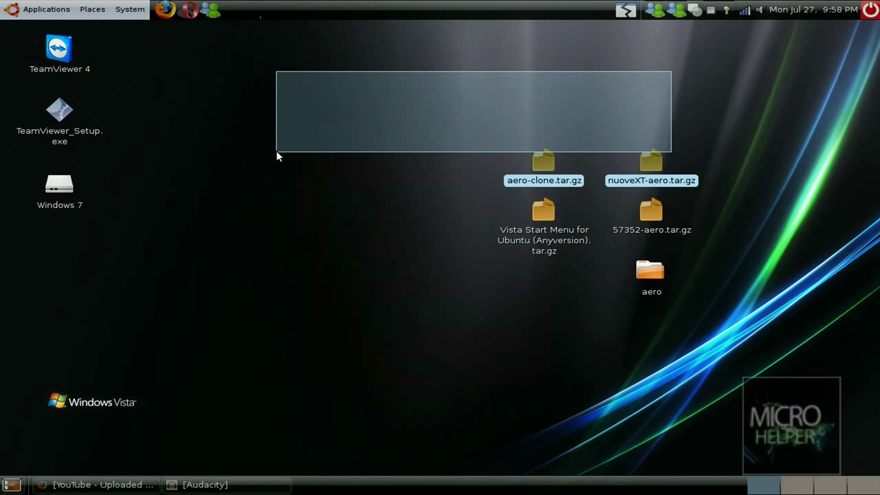
{"action": "left_click_drag", "start_coordinate": [389, 119], "coordinate": [806, 457]}
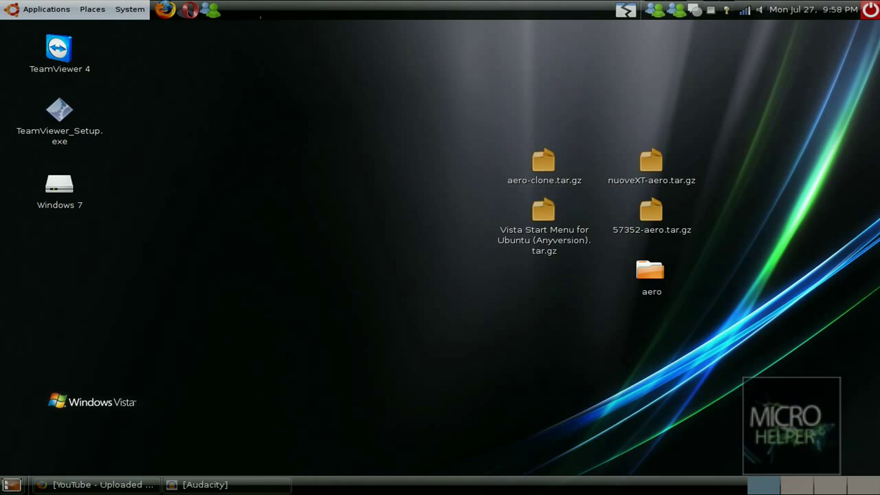
{"action": "right_click", "coordinate": [680, 10]}
{"action": "left_click", "coordinate": [698, 17]}
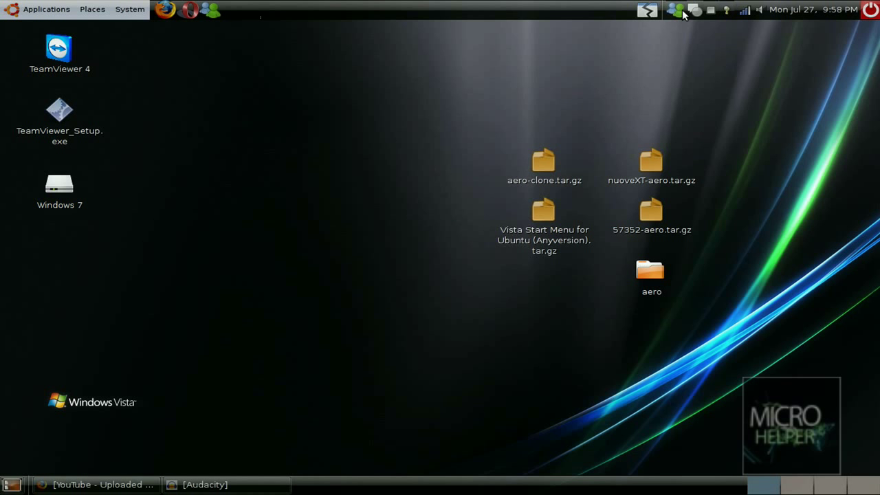
{"action": "right_click", "coordinate": [675, 9]}
{"action": "left_click", "coordinate": [698, 16]}
{"action": "right_click", "coordinate": [675, 9]}
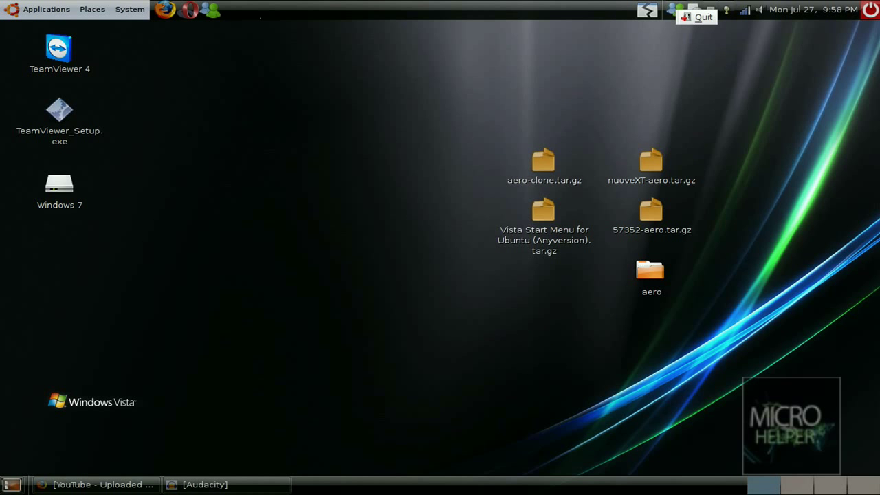
{"action": "left_click", "coordinate": [698, 16]}
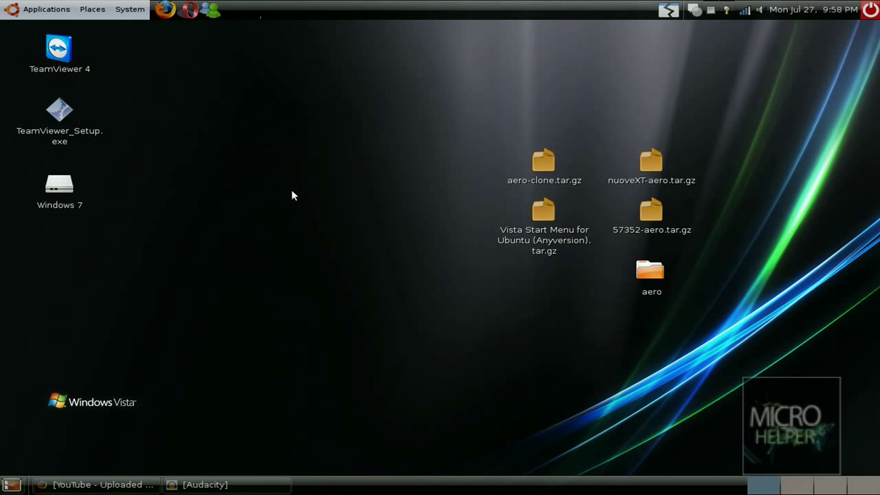